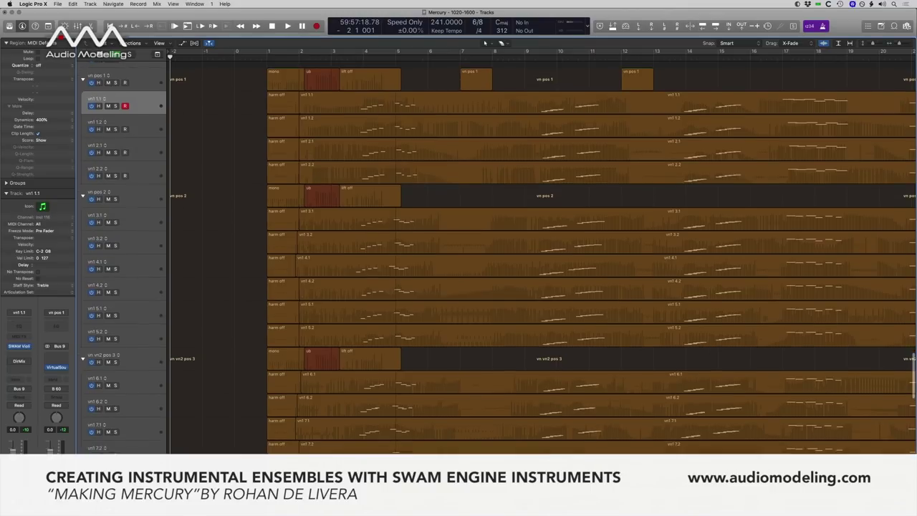
- Examine the string section tracks from vn pos 1 through the second violins and violas to the cellos, plus the woodwind and brass regions
{"action": "scroll", "coordinate": [484, 43], "scroll_direction": "down", "scroll_amount": 3}
{"action": "scroll", "coordinate": [485, 43], "scroll_direction": "down", "scroll_amount": 12}
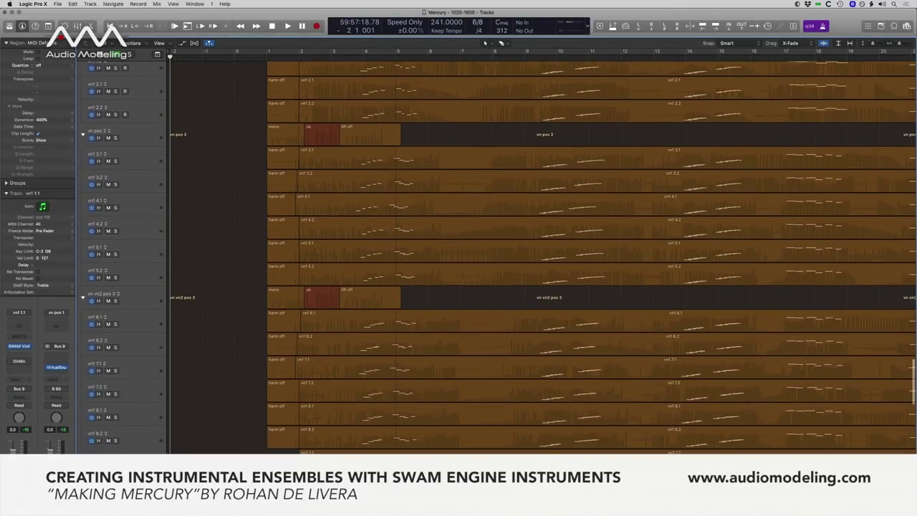
{"action": "scroll", "coordinate": [485, 43], "scroll_direction": "down", "scroll_amount": 13}
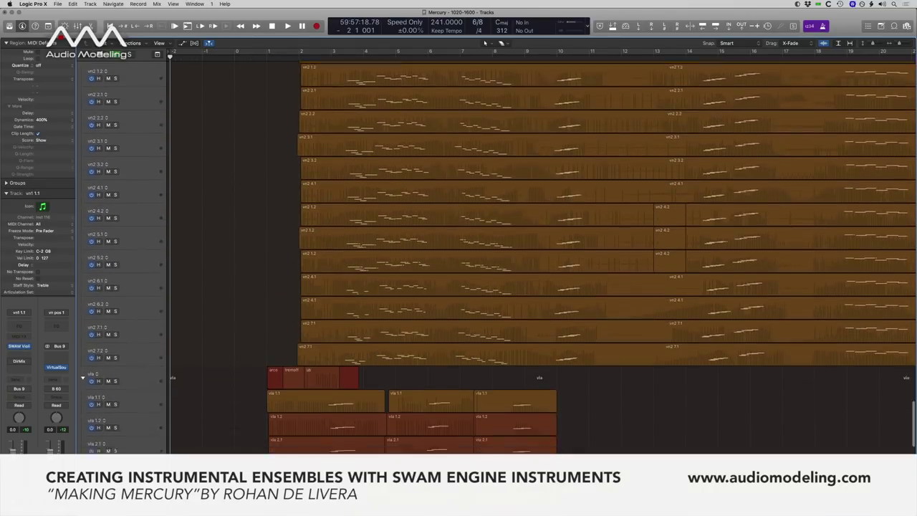
{"action": "scroll", "coordinate": [484, 43], "scroll_direction": "down", "scroll_amount": 11}
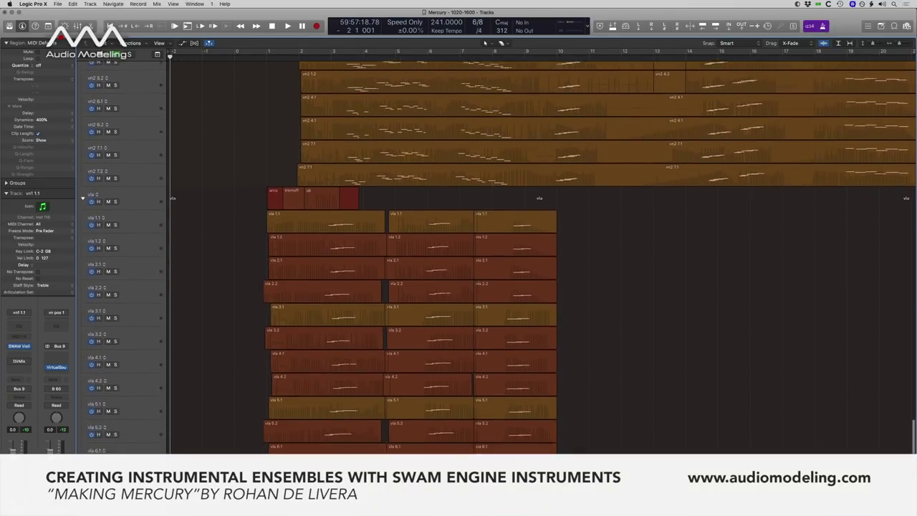
{"action": "scroll", "coordinate": [484, 43], "scroll_direction": "down", "scroll_amount": 5}
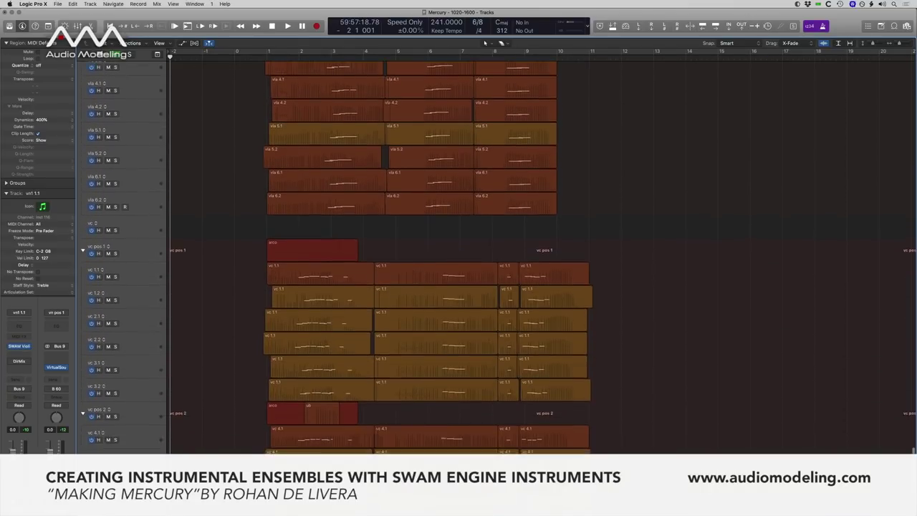
{"action": "scroll", "coordinate": [484, 43], "scroll_direction": "down", "scroll_amount": 6}
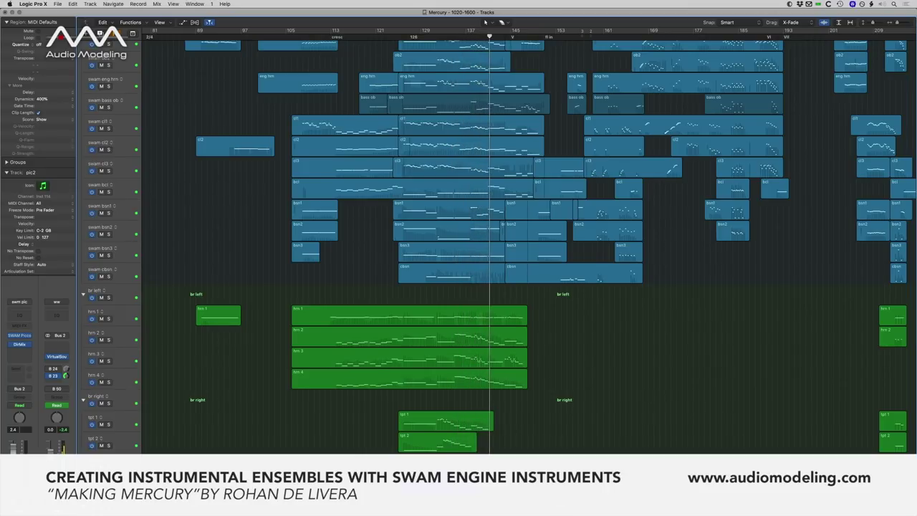
{"action": "scroll", "coordinate": [502, 244], "scroll_direction": "up", "scroll_amount": 3}
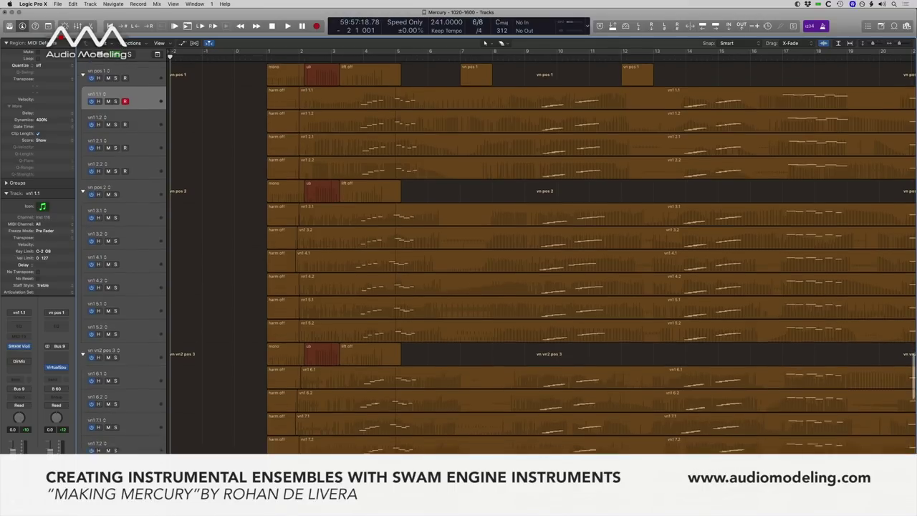
- Review the individual player tracks of the first violins, second violins, violas, cellos and contrabasses
{"action": "scroll", "coordinate": [485, 43], "scroll_direction": "down", "scroll_amount": 3}
{"action": "scroll", "coordinate": [485, 42], "scroll_direction": "down", "scroll_amount": 15}
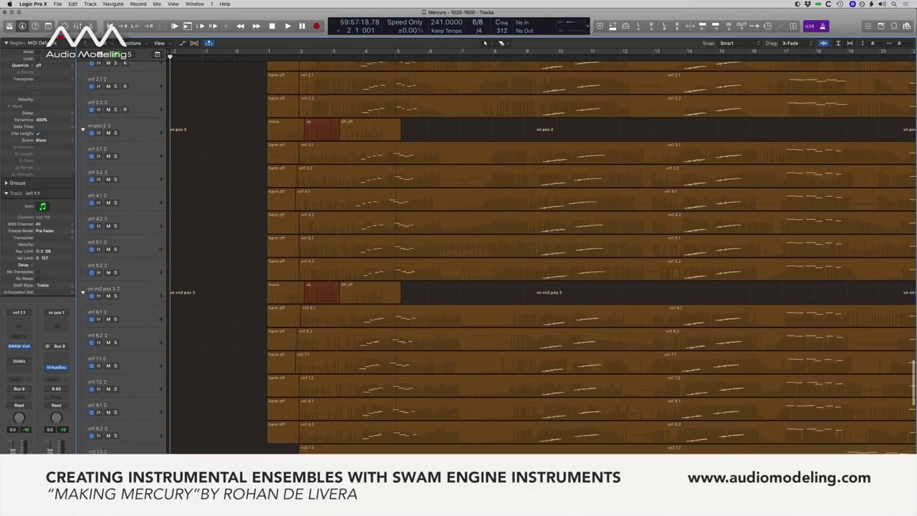
{"action": "scroll", "coordinate": [485, 43], "scroll_direction": "down", "scroll_amount": 15}
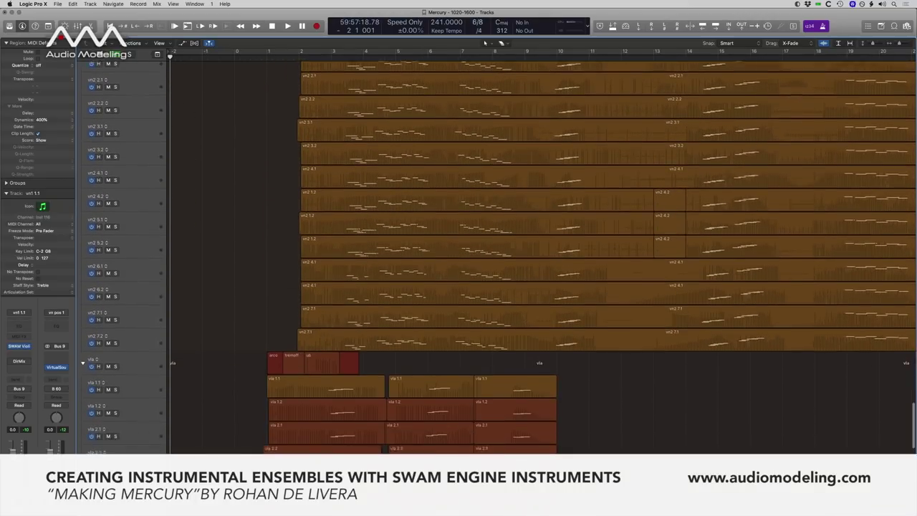
{"action": "scroll", "coordinate": [485, 42], "scroll_direction": "down", "scroll_amount": 15}
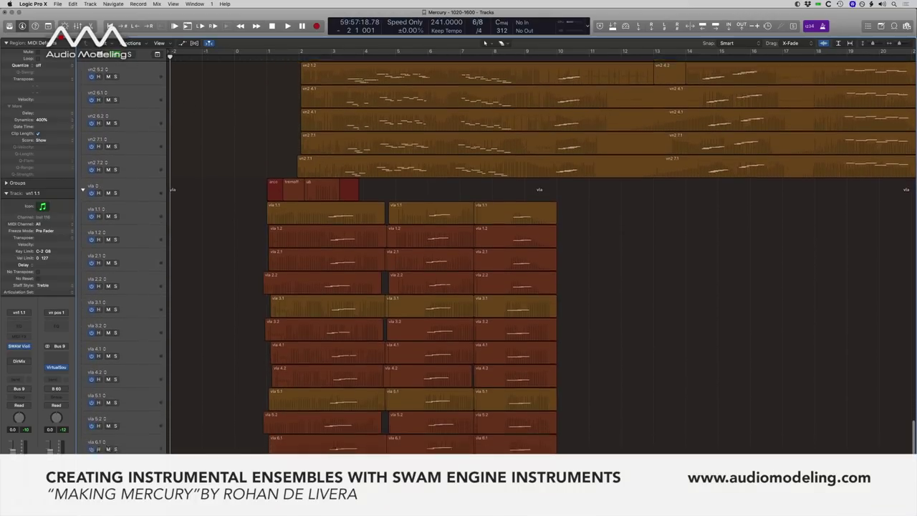
{"action": "scroll", "coordinate": [484, 42], "scroll_direction": "down", "scroll_amount": 8}
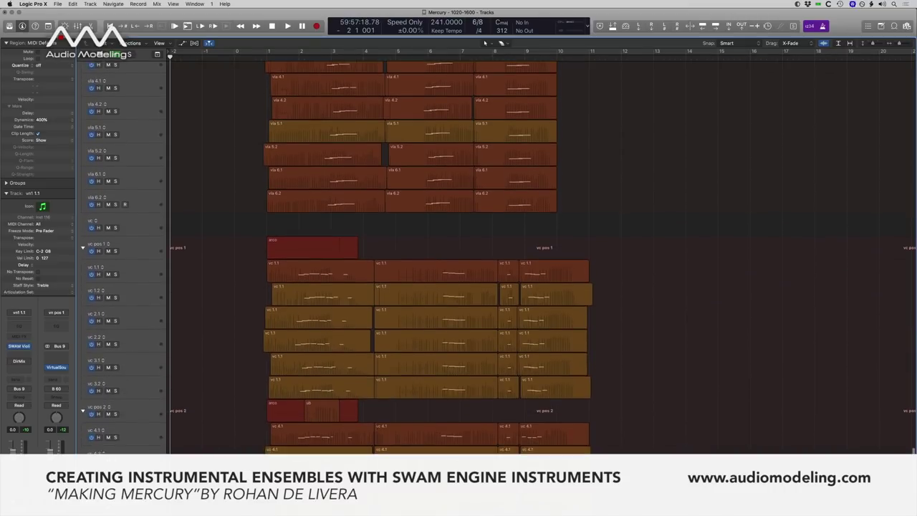
{"action": "scroll", "coordinate": [485, 42], "scroll_direction": "down", "scroll_amount": 8}
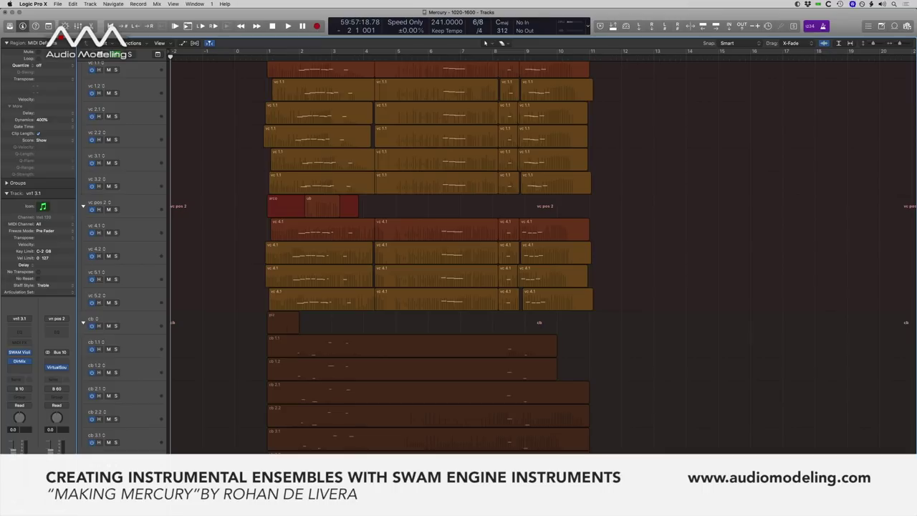
- Select the first-violin tracks in pairs: vn1 1.1 with 1.2, vn1 2.1 with 2.2, and vn1 3.1 with 3.2
{"action": "scroll", "coordinate": [485, 43], "scroll_direction": "up", "scroll_amount": 20}
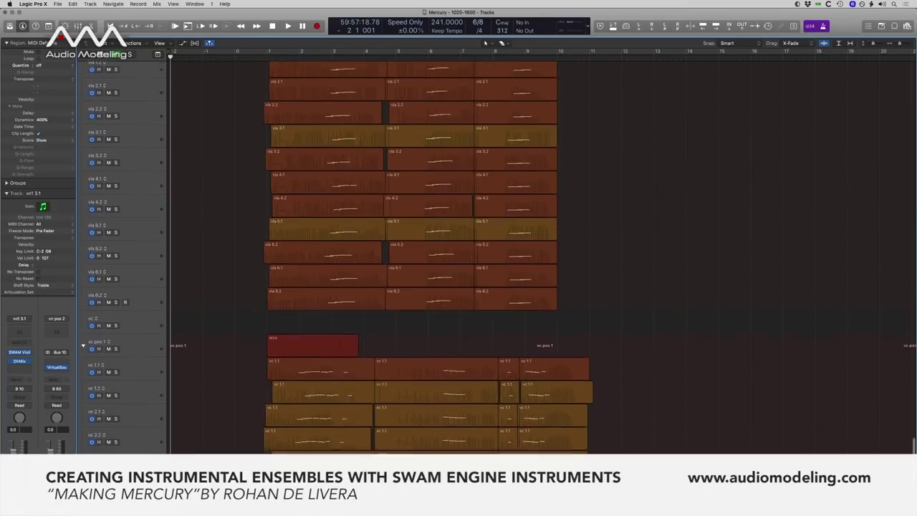
{"action": "scroll", "coordinate": [484, 43], "scroll_direction": "up", "scroll_amount": 20}
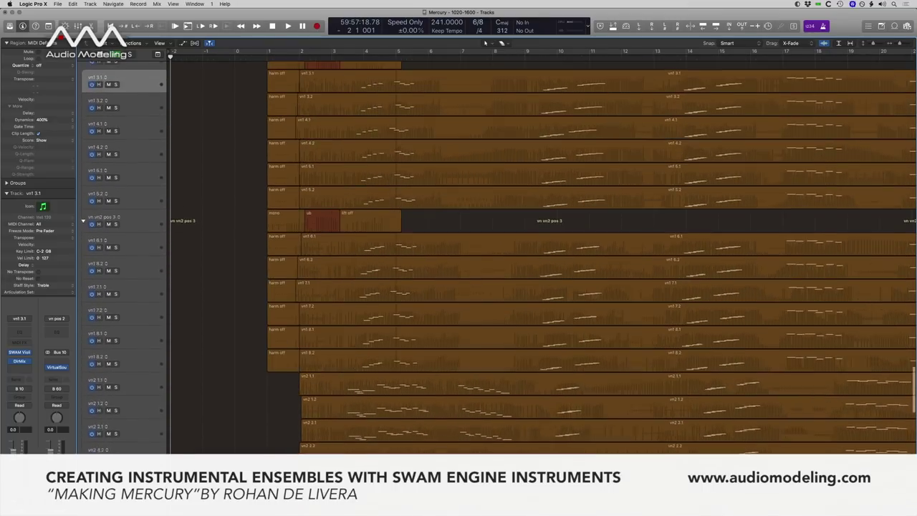
{"action": "scroll", "coordinate": [484, 43], "scroll_direction": "up", "scroll_amount": 10}
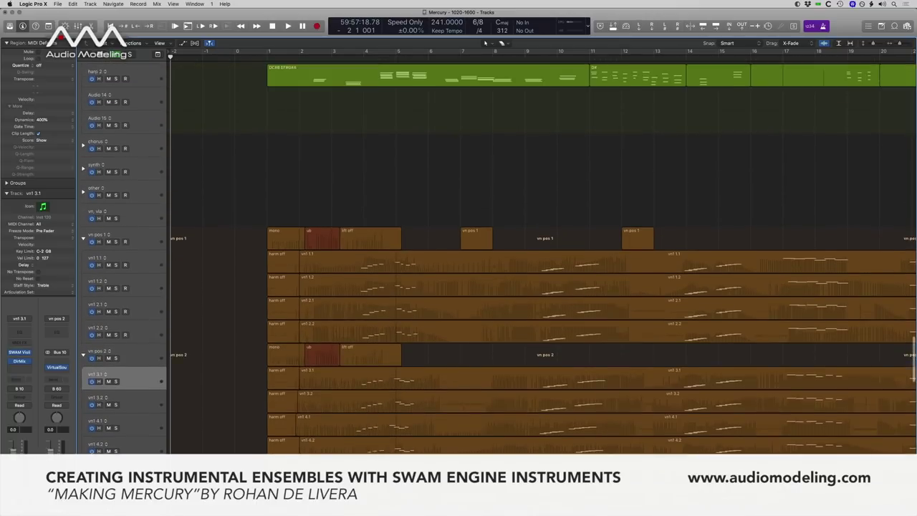
{"action": "left_click", "coordinate": [136, 277]}
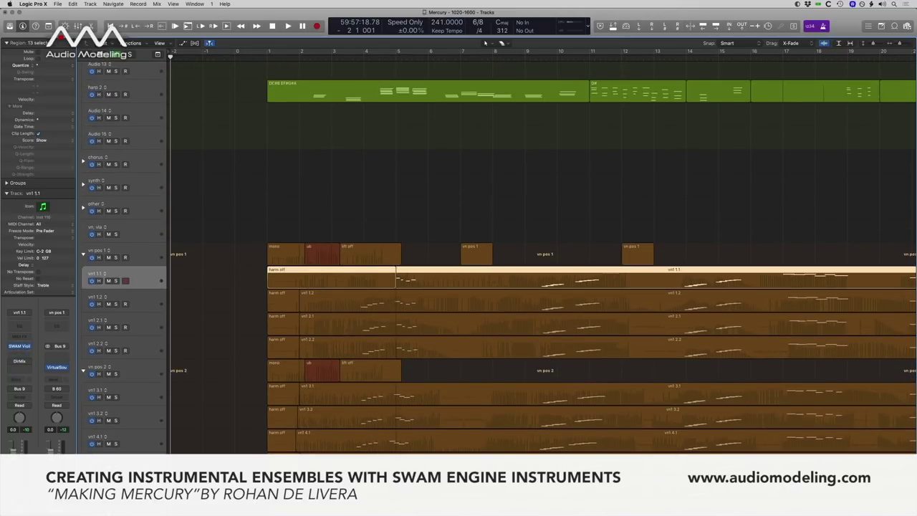
{"action": "key", "text": "shift+Down"}
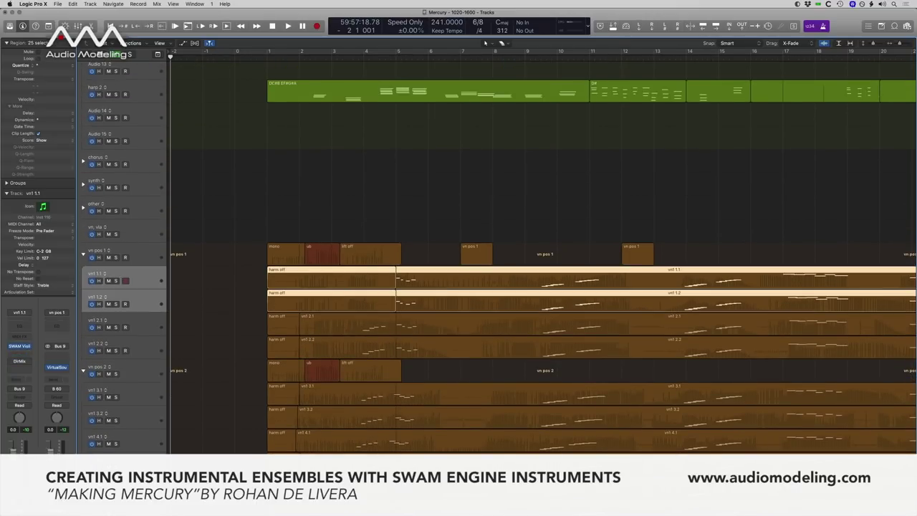
{"action": "key", "text": "Down"}
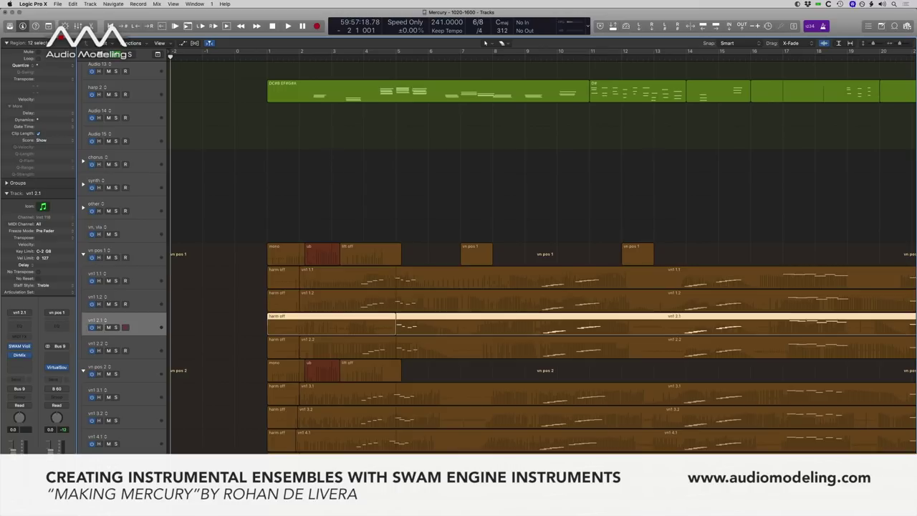
{"action": "key", "text": "shift+Down"}
{"action": "key", "text": "Down"}
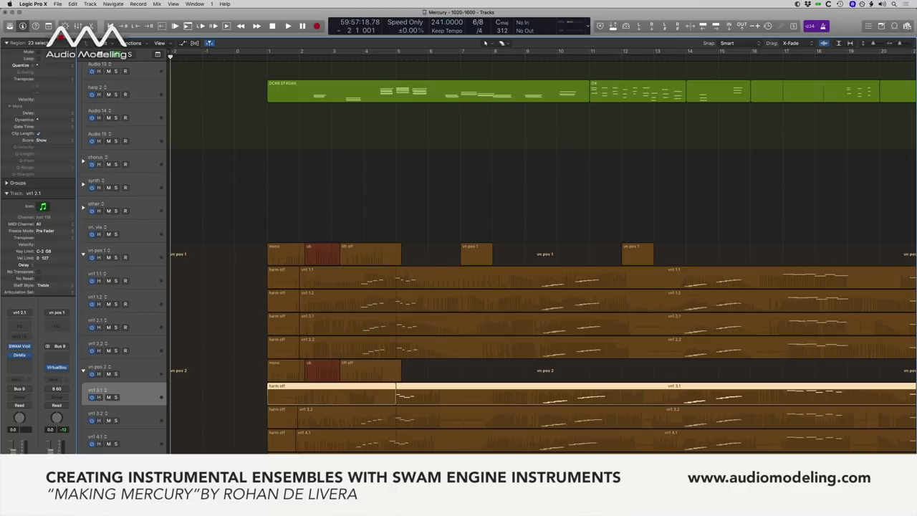
{"action": "key", "text": "shift+Down"}
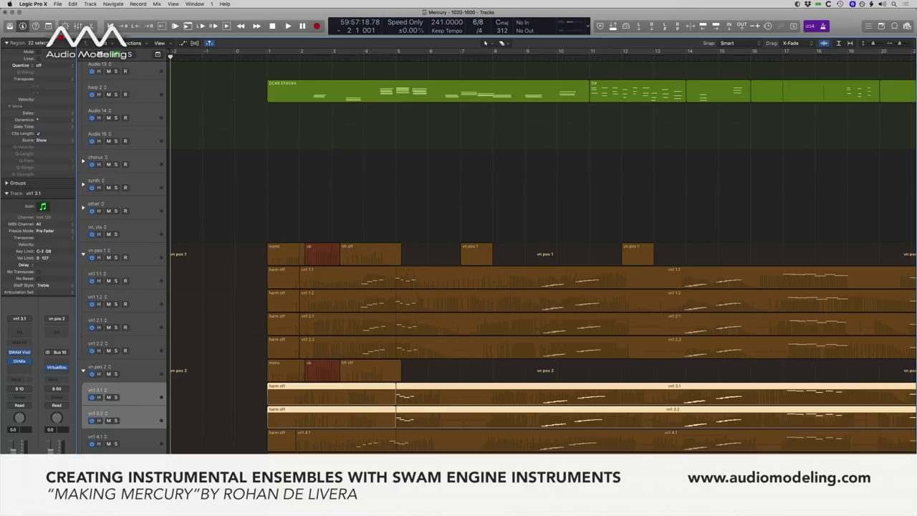
- Select track vn1 1.1 alone and its desk partner vn1 1.2 alone, and deselect all regions
{"action": "left_click", "coordinate": [129, 276]}
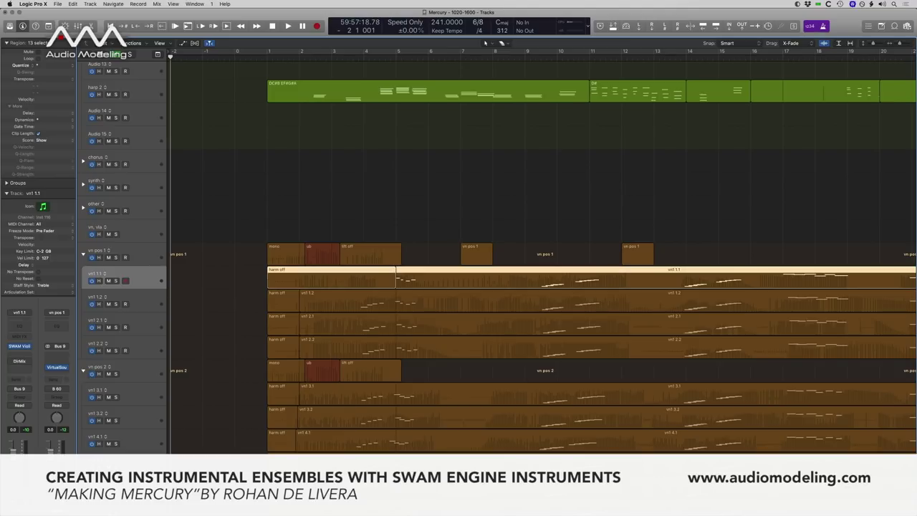
{"action": "left_click", "coordinate": [129, 299]}
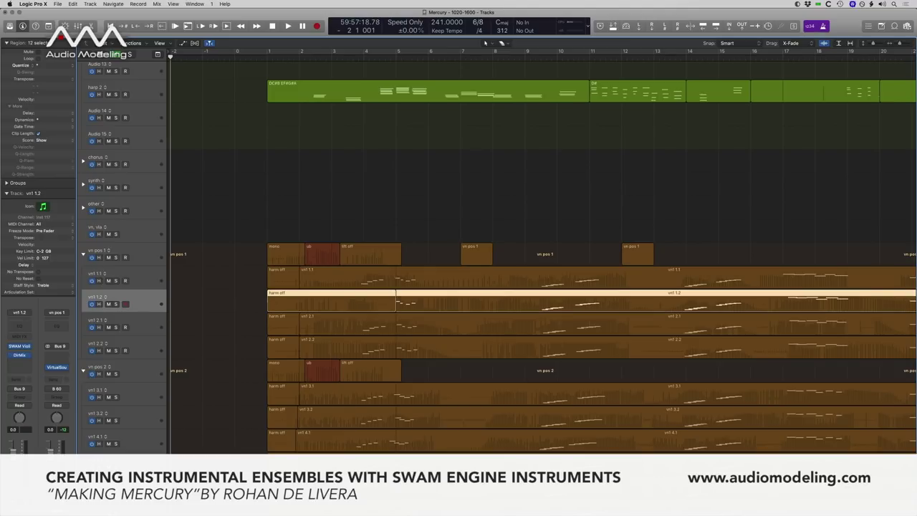
{"action": "key", "text": "shift+d"}
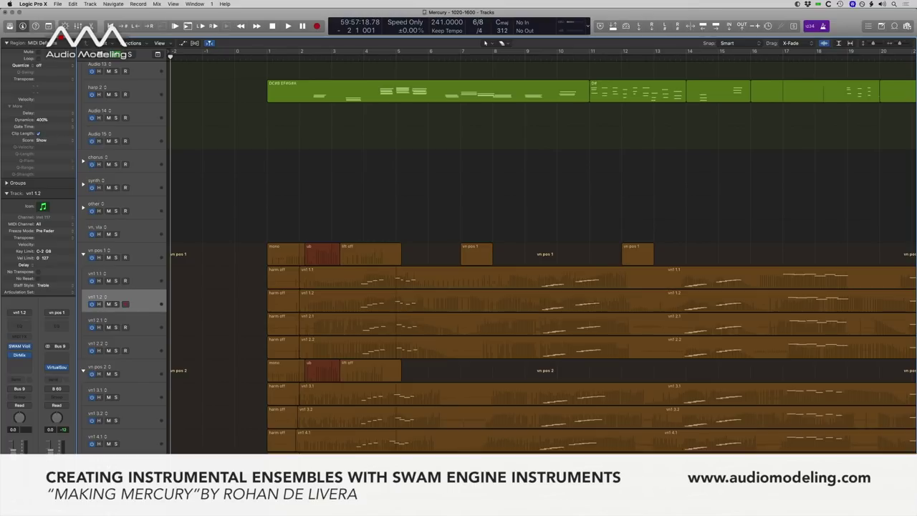
- Select the swam fl1 track in the woodwind stack and deselect its regions
{"action": "key", "text": "Home"}
{"action": "left_click", "coordinate": [129, 72]}
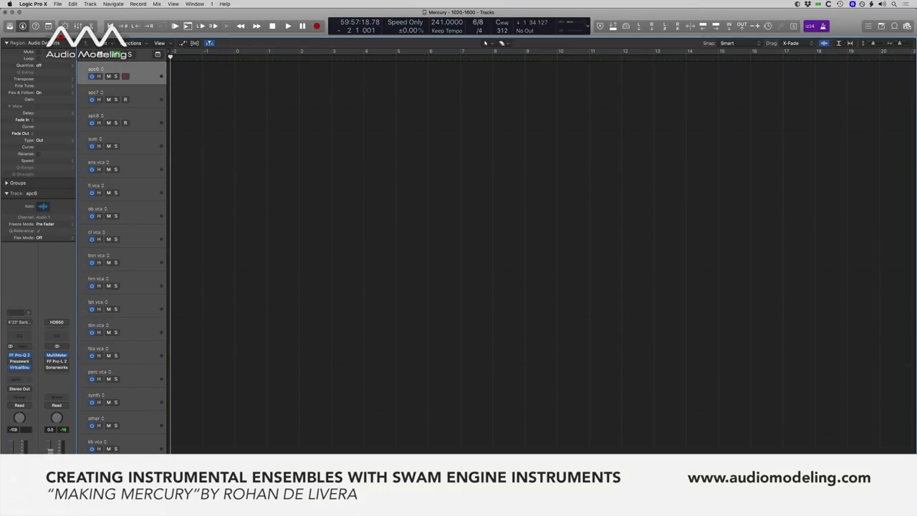
{"action": "scroll", "coordinate": [540, 254], "scroll_direction": "down", "scroll_amount": 10}
{"action": "left_click", "coordinate": [129, 385]}
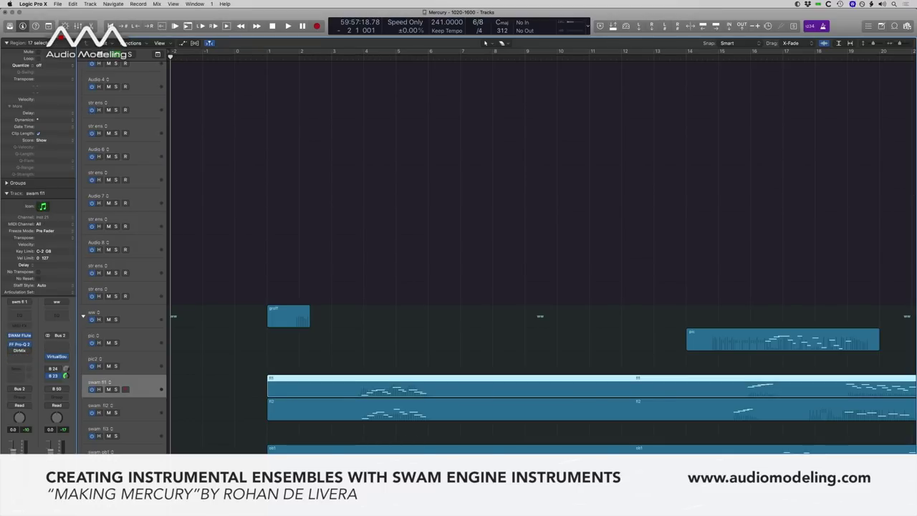
{"action": "scroll", "coordinate": [542, 254], "scroll_direction": "down", "scroll_amount": 5}
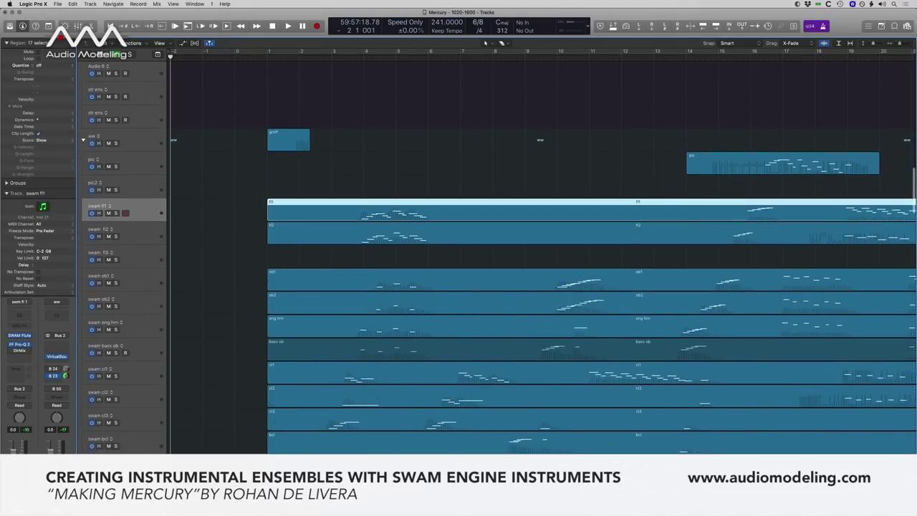
{"action": "key", "text": "shift+d"}
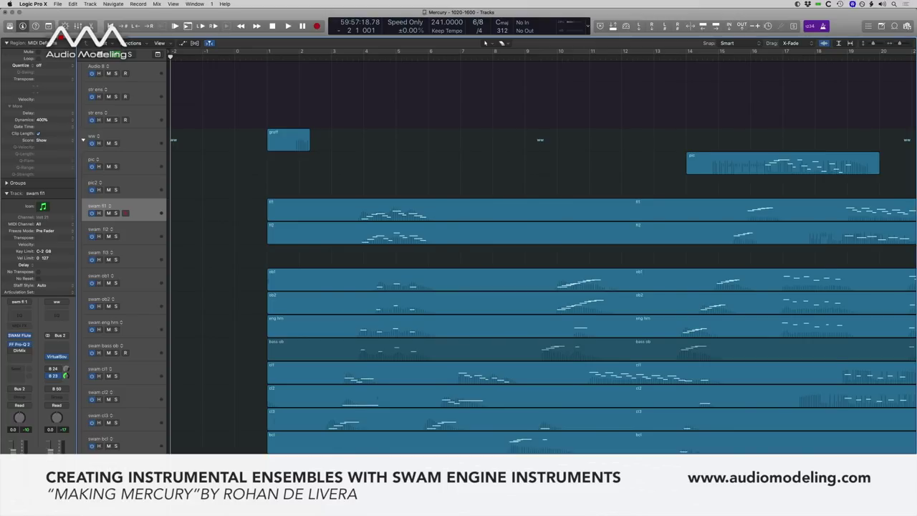
- Examine the SWAM woodwind tracks from the flutes down to the contrabassoon, and the horn, trumpet and trombone tracks below
{"action": "scroll", "coordinate": [502, 258], "scroll_direction": "down", "scroll_amount": 2}
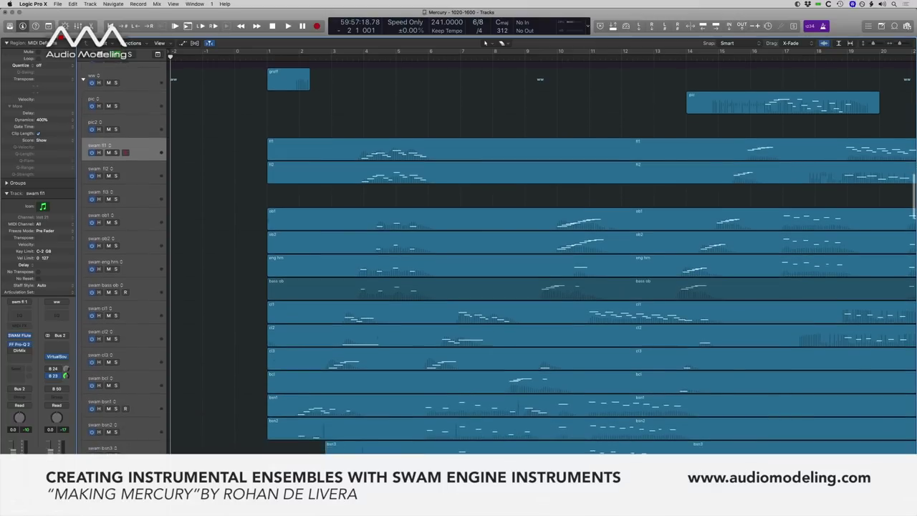
{"action": "scroll", "coordinate": [501, 258], "scroll_direction": "down", "scroll_amount": 1}
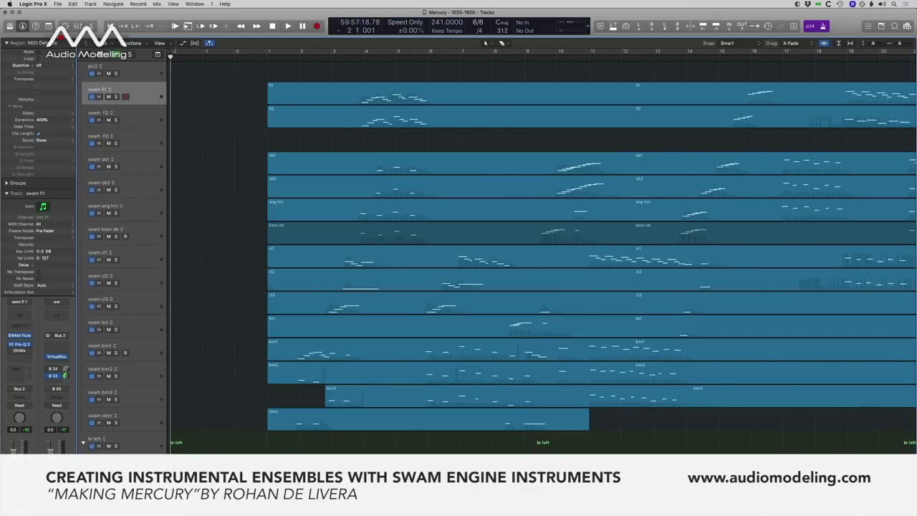
{"action": "scroll", "coordinate": [502, 258], "scroll_direction": "down", "scroll_amount": 3}
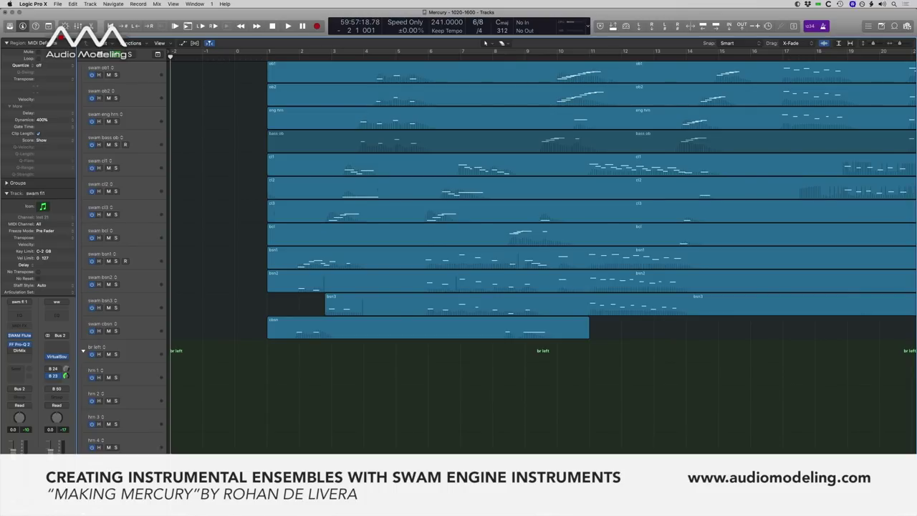
{"action": "scroll", "coordinate": [502, 258], "scroll_direction": "down", "scroll_amount": 2}
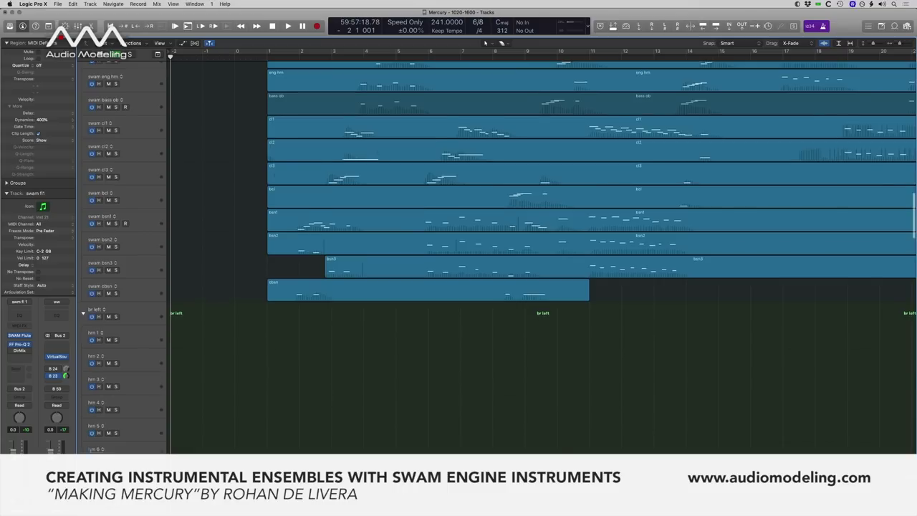
{"action": "scroll", "coordinate": [502, 258], "scroll_direction": "down", "scroll_amount": 2}
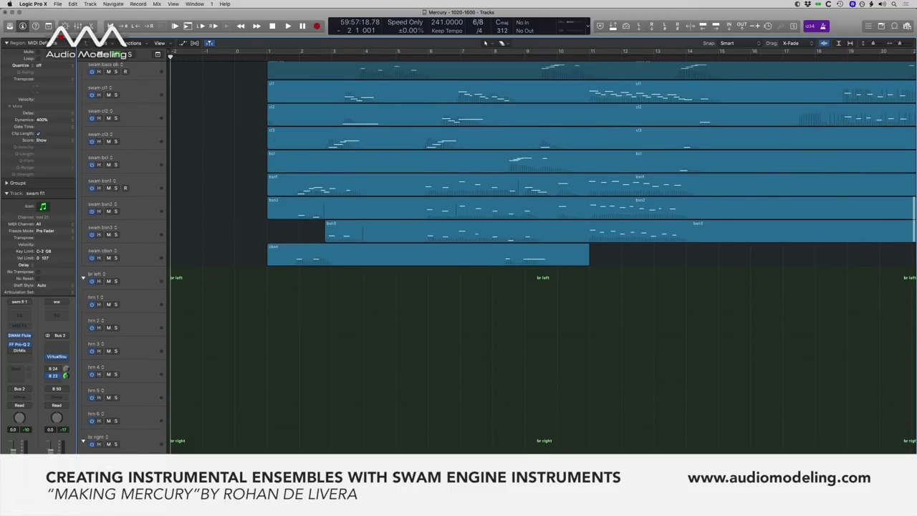
{"action": "scroll", "coordinate": [502, 258], "scroll_direction": "down", "scroll_amount": 5}
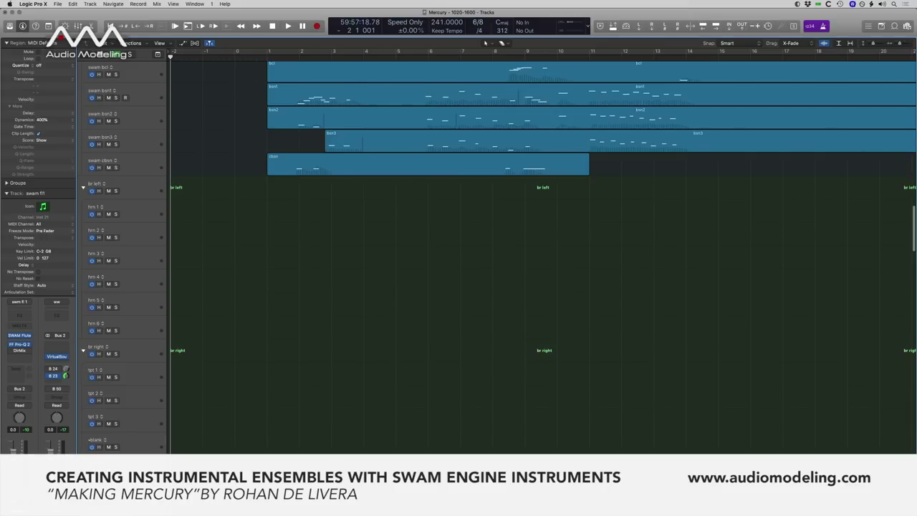
{"action": "scroll", "coordinate": [502, 259], "scroll_direction": "down", "scroll_amount": 2}
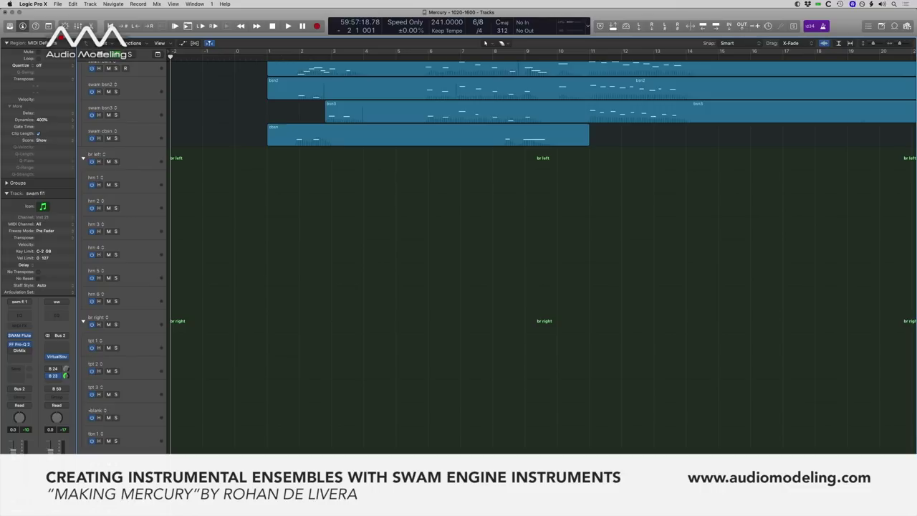
{"action": "scroll", "coordinate": [502, 258], "scroll_direction": "down", "scroll_amount": 1}
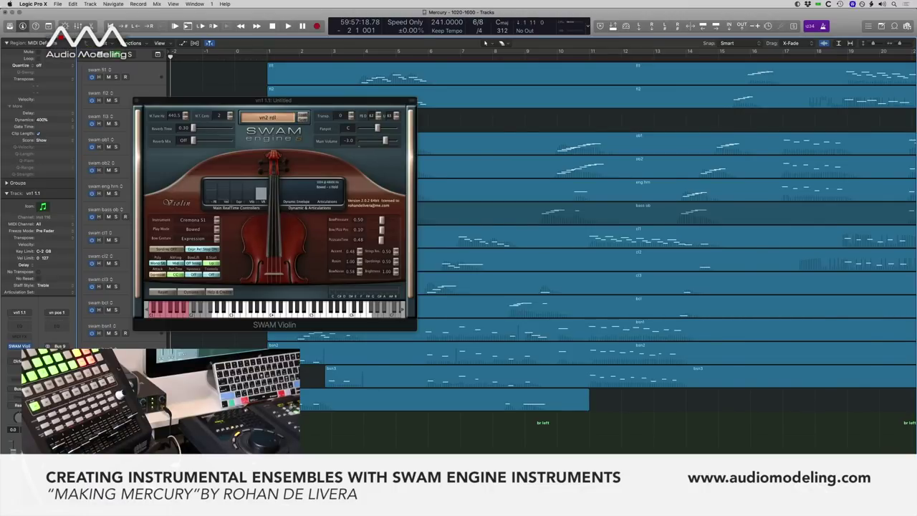
- Switch to GECO with the strings(2) moho vib mapping alongside the SWAM Violin window
{"action": "key", "text": "super+Tab"}
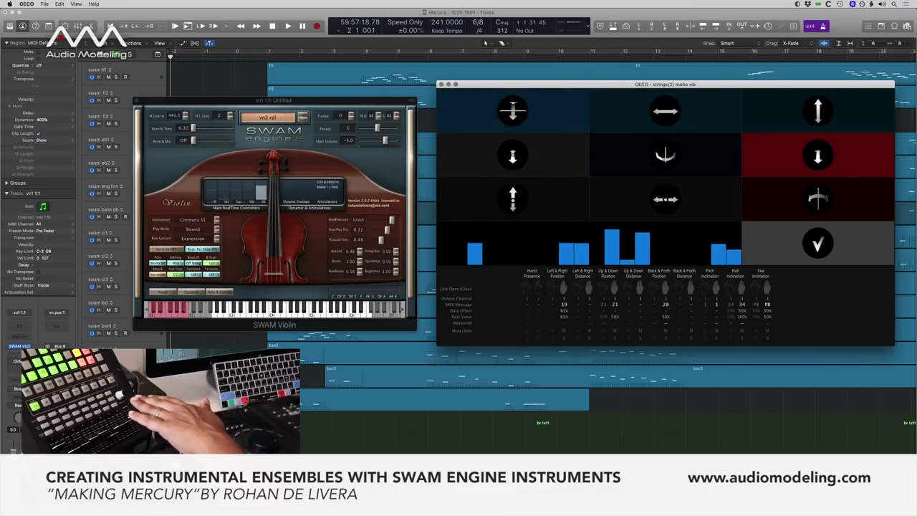
- Switch back to Logic Pro X and hide the SWAM Violin window
{"action": "key", "text": "super+Tab"}
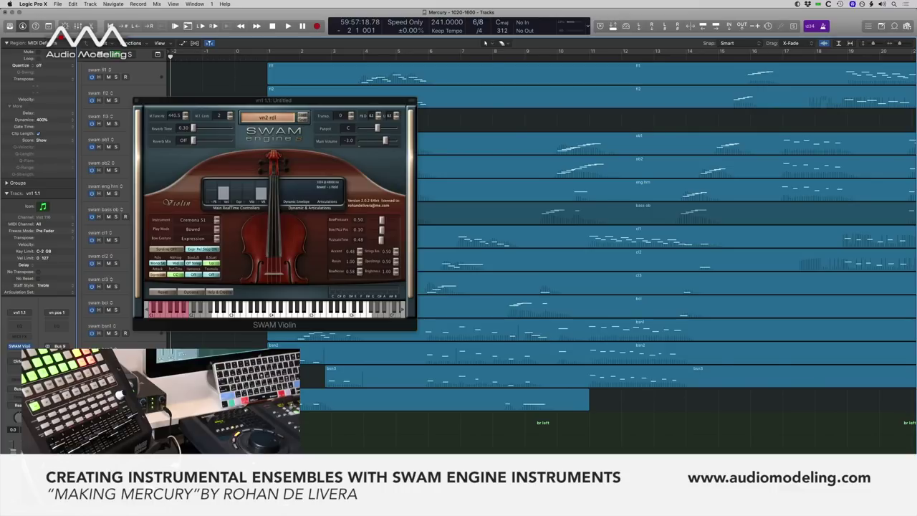
{"action": "key", "text": "v"}
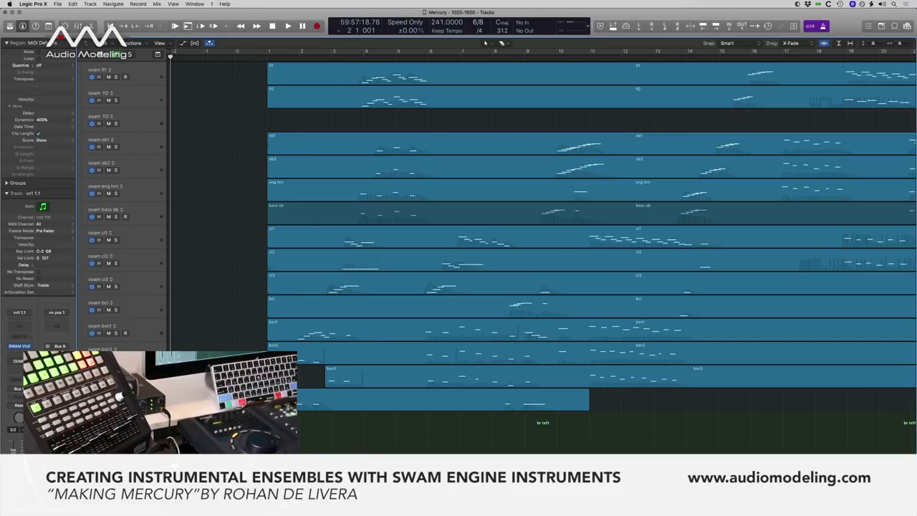
- Select the apc6 audio track, and after it track vla 6.2 in the viola section further down
{"action": "scroll", "coordinate": [545, 215], "scroll_direction": "down", "scroll_amount": 10}
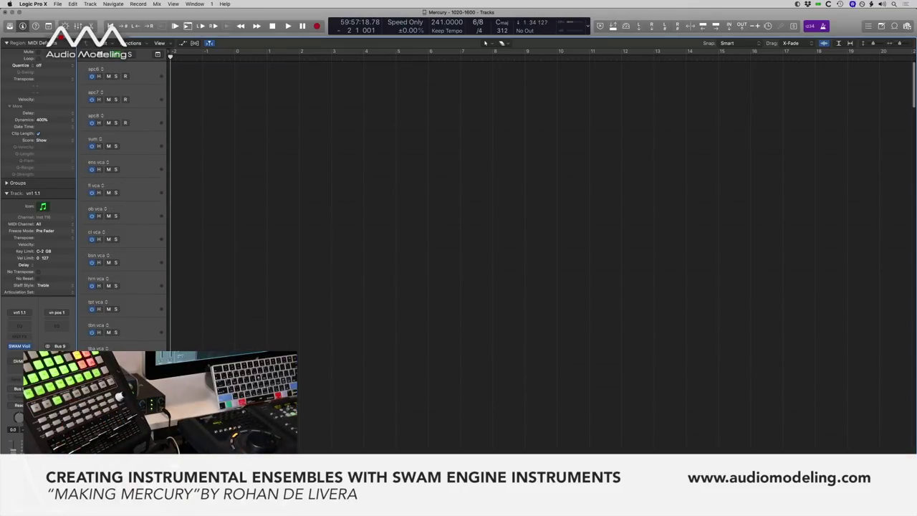
{"action": "left_click", "coordinate": [129, 72]}
{"action": "scroll", "coordinate": [545, 254], "scroll_direction": "down", "scroll_amount": 15}
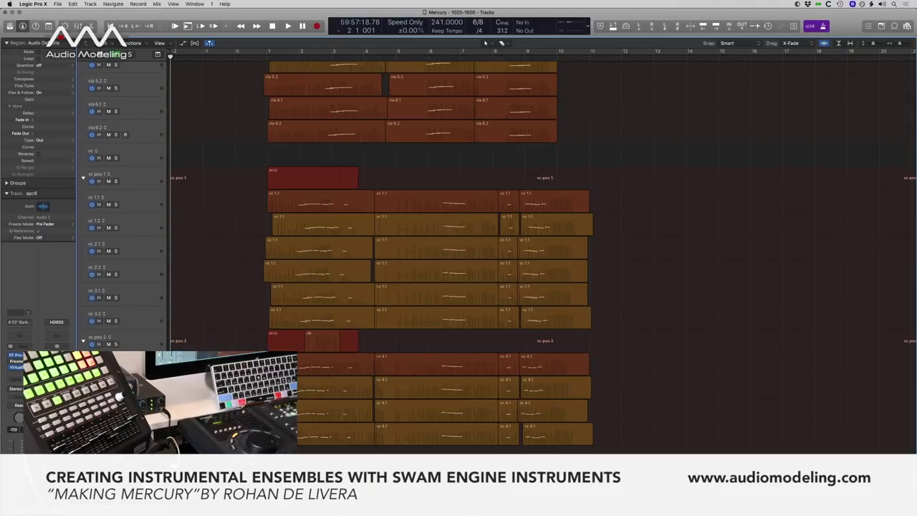
{"action": "left_click", "coordinate": [136, 131]}
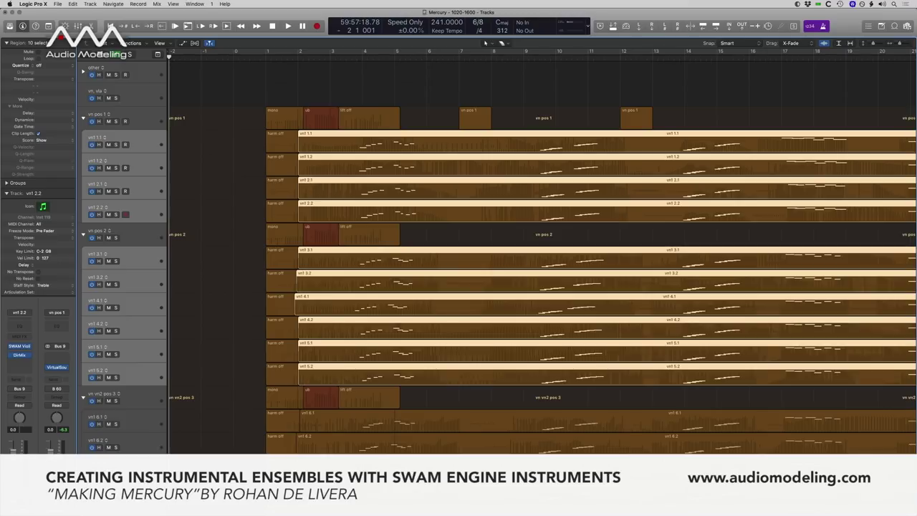
- Deselect all regions and examine how the violin, viola, cello and double bass tracks are grouped by seating position
{"action": "key", "text": "shift+d"}
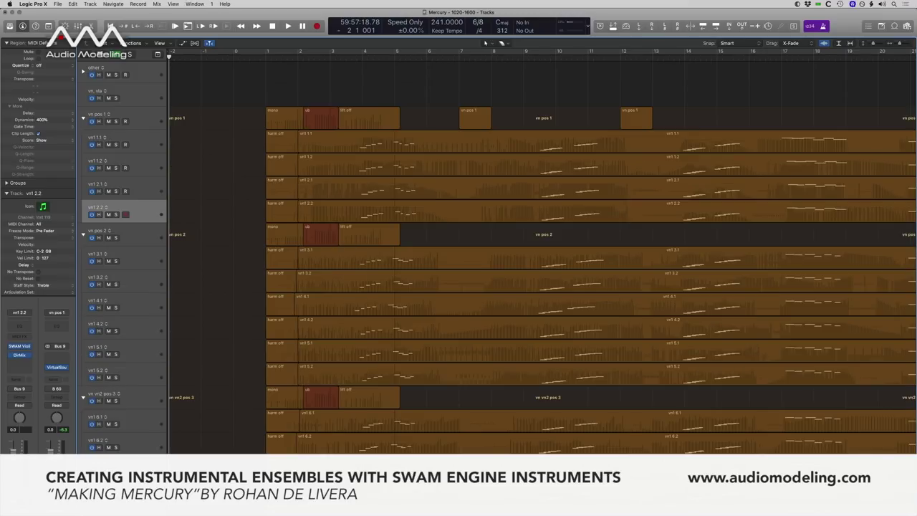
{"action": "scroll", "coordinate": [502, 258], "scroll_direction": "down", "scroll_amount": 10}
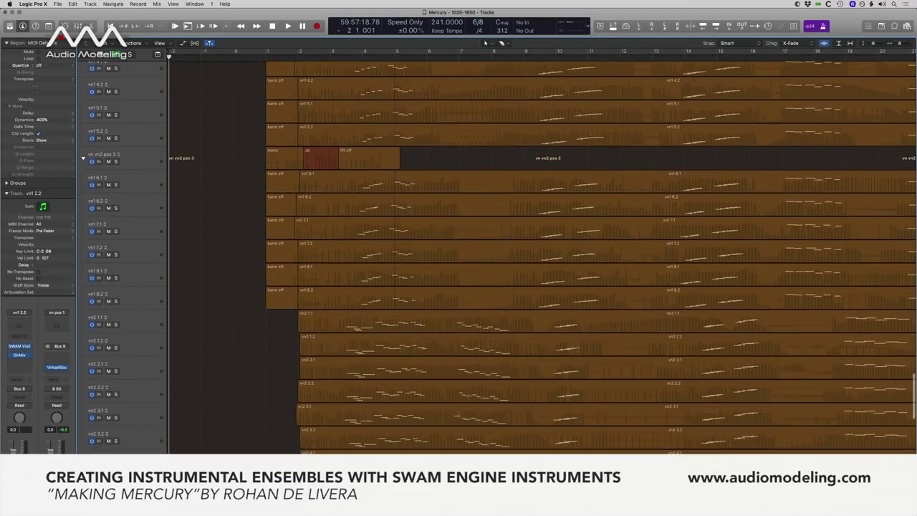
{"action": "scroll", "coordinate": [502, 258], "scroll_direction": "down", "scroll_amount": 1}
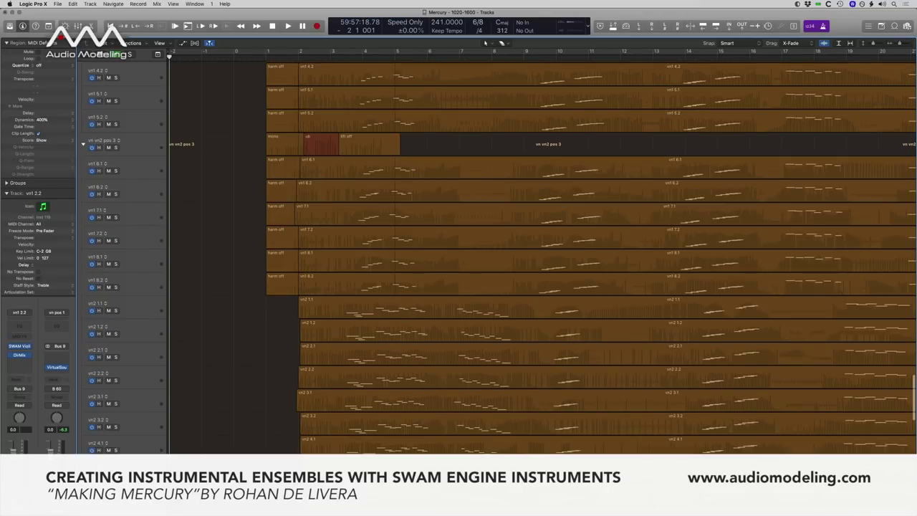
{"action": "scroll", "coordinate": [502, 258], "scroll_direction": "down", "scroll_amount": 9}
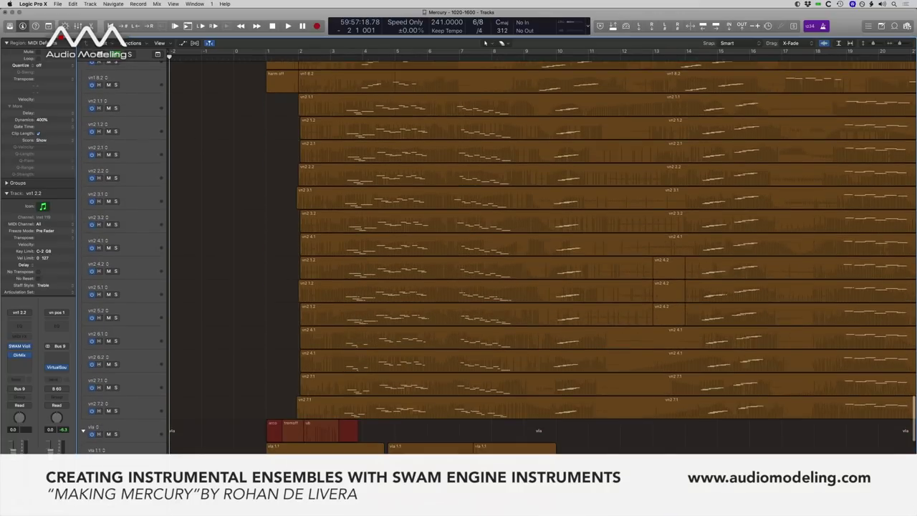
{"action": "scroll", "coordinate": [502, 258], "scroll_direction": "down", "scroll_amount": 11}
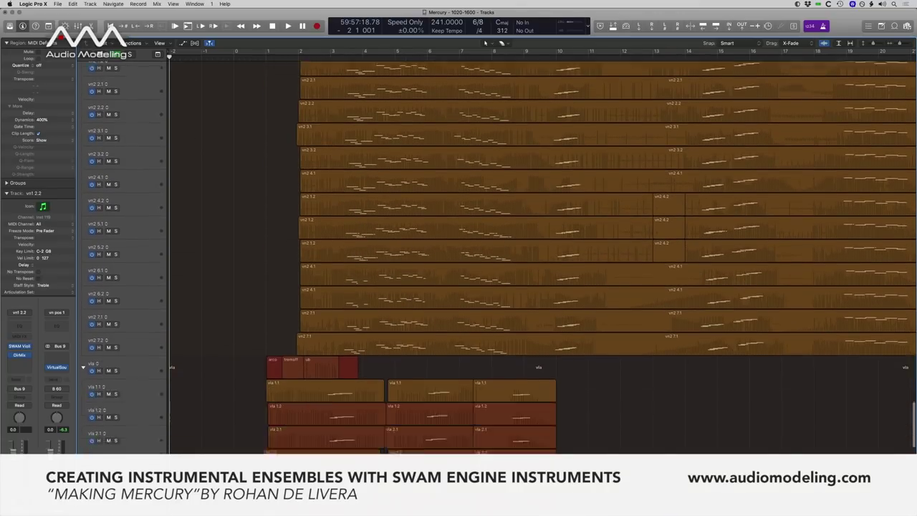
{"action": "scroll", "coordinate": [502, 258], "scroll_direction": "down", "scroll_amount": 12}
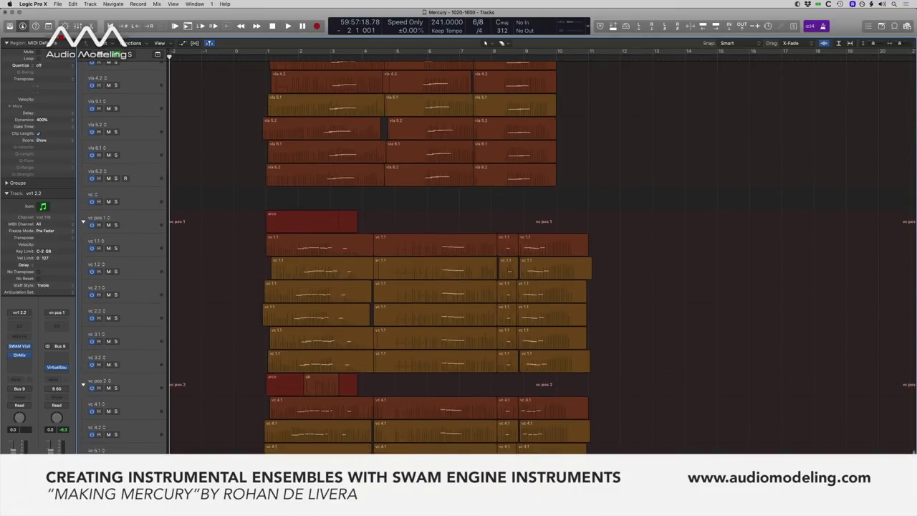
{"action": "scroll", "coordinate": [502, 258], "scroll_direction": "down", "scroll_amount": 8}
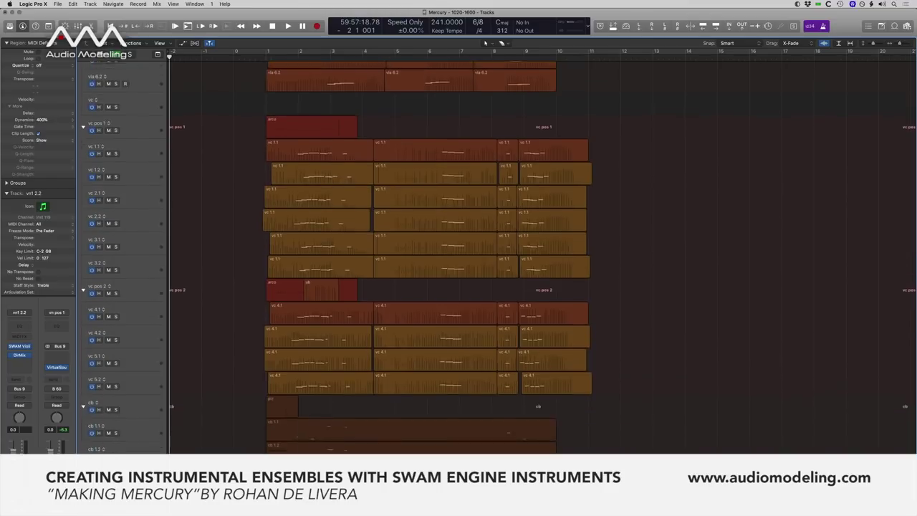
{"action": "scroll", "coordinate": [502, 258], "scroll_direction": "up", "scroll_amount": 15}
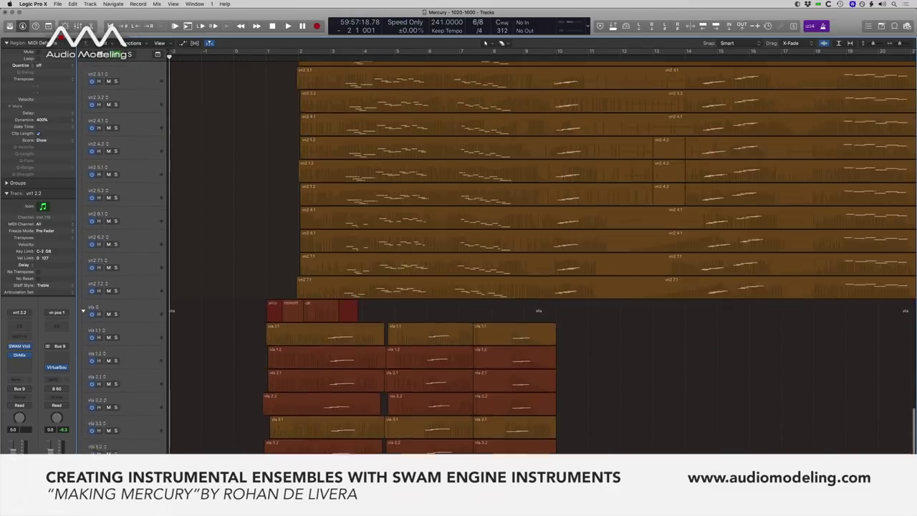
{"action": "scroll", "coordinate": [502, 258], "scroll_direction": "up", "scroll_amount": 6}
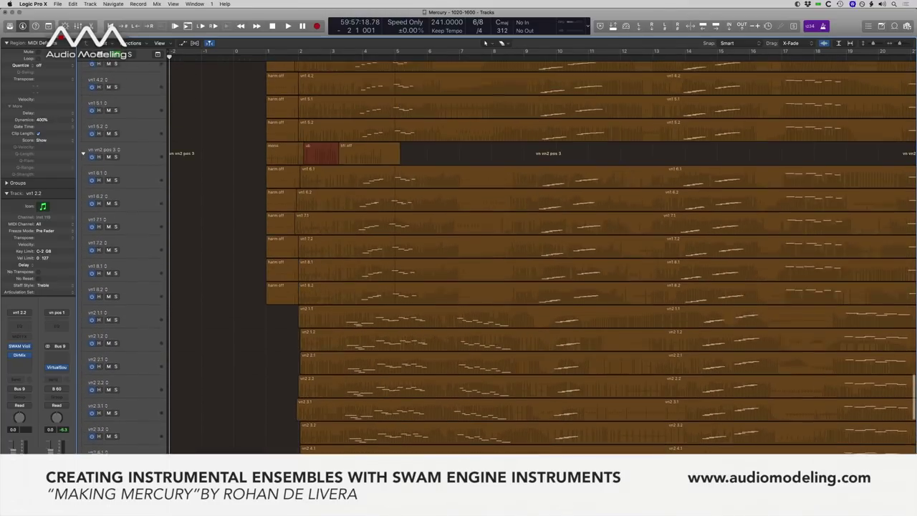
{"action": "scroll", "coordinate": [502, 258], "scroll_direction": "up", "scroll_amount": 6}
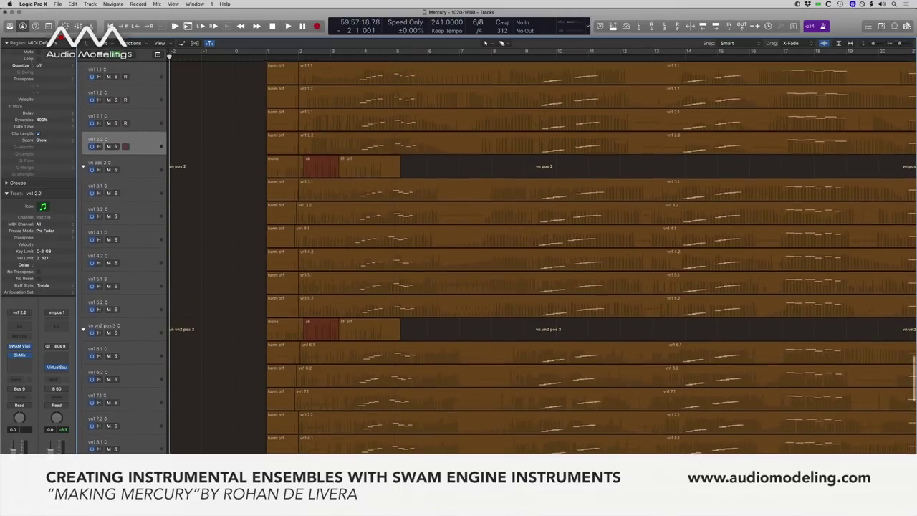
{"action": "scroll", "coordinate": [502, 258], "scroll_direction": "up", "scroll_amount": 3}
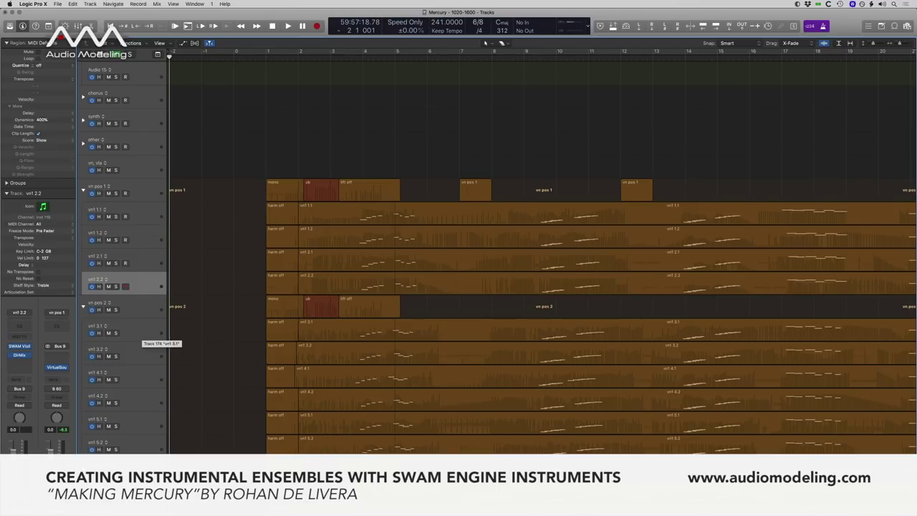
{"action": "scroll", "coordinate": [165, 344], "scroll_direction": "down", "scroll_amount": 5}
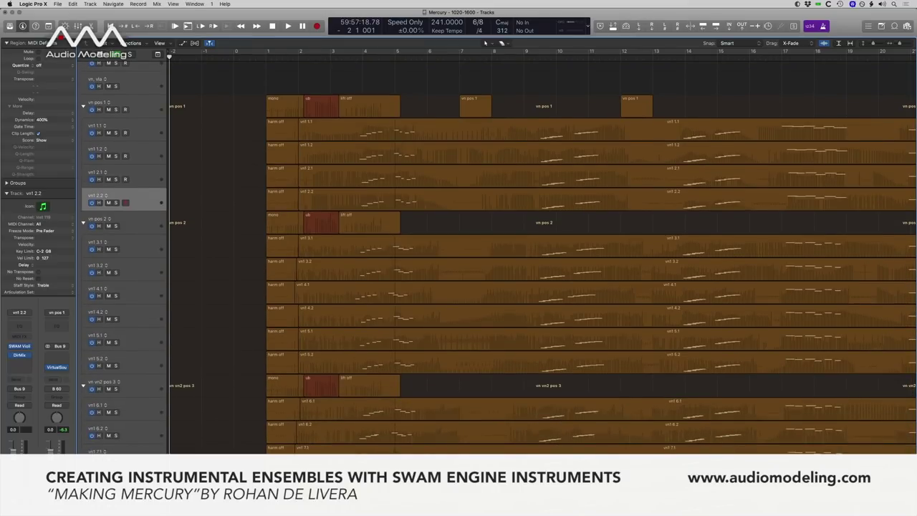
{"action": "scroll", "coordinate": [459, 251], "scroll_direction": "up", "scroll_amount": 6}
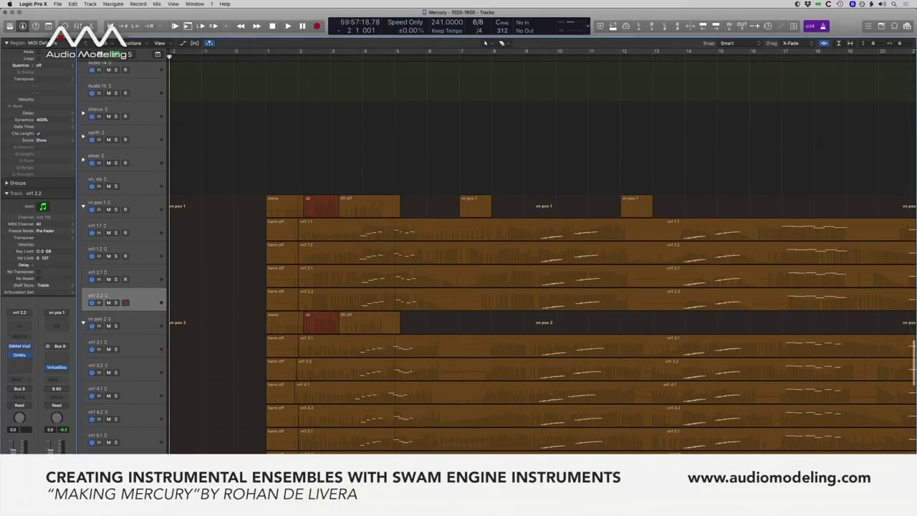
- Replace the region selection on vn1 1.1 with the long regions from bar 2 on first violin tracks vn1 1.1 to vn1 5.2
{"action": "left_click", "coordinate": [396, 230]}
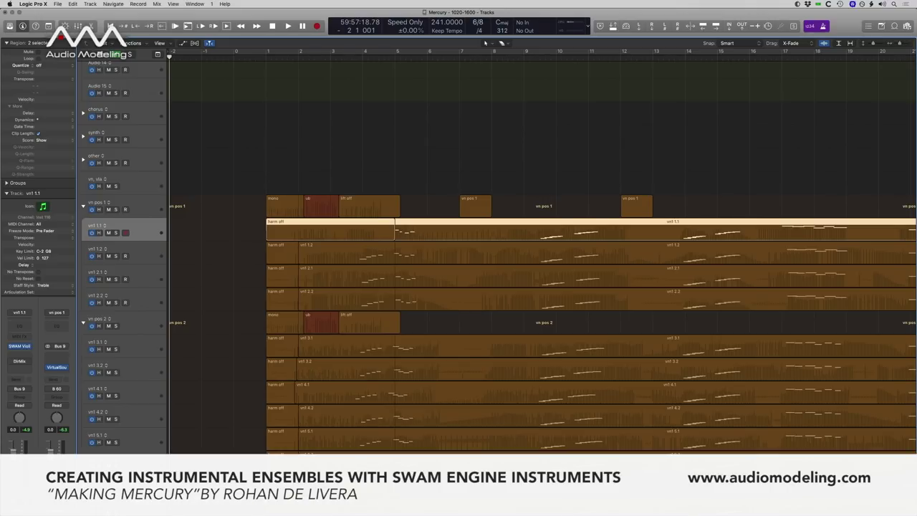
{"action": "key", "text": "super+shift+a"}
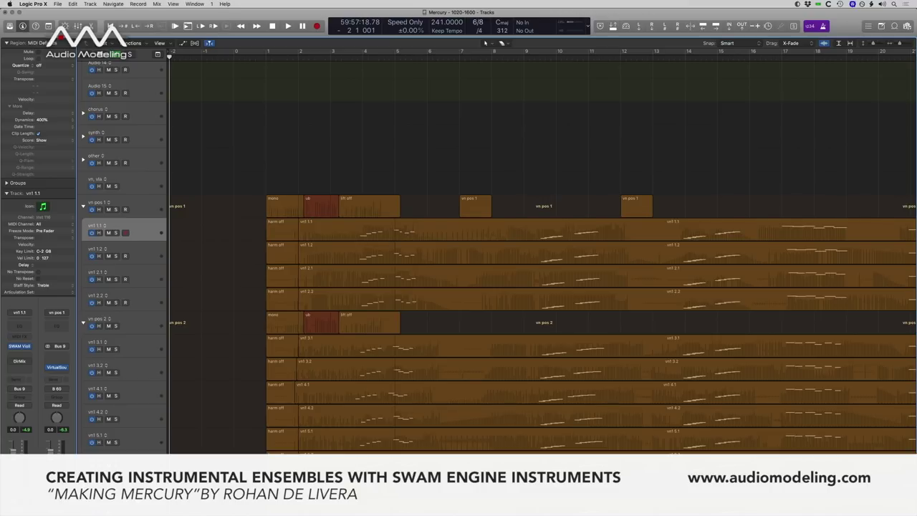
{"action": "left_click_drag", "start_coordinate": [428, 214], "coordinate": [426, 453]}
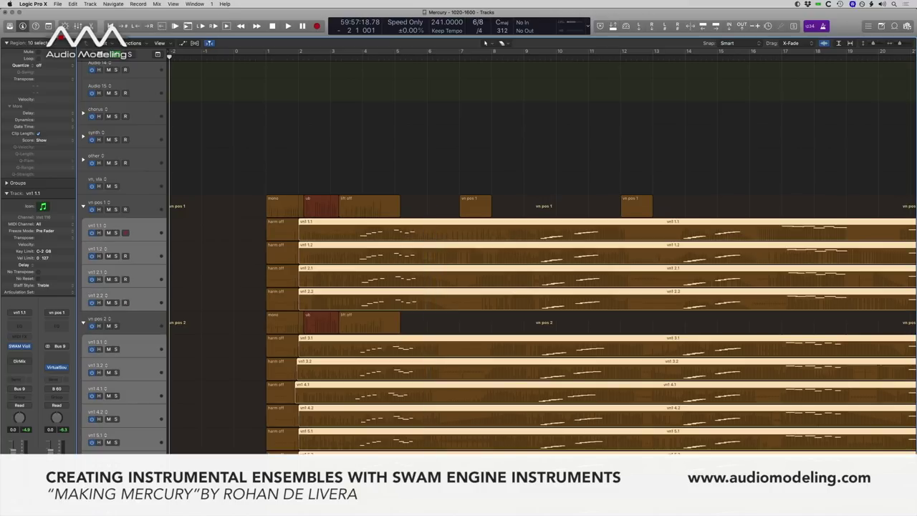
- Show automation on the tracks and try another editing tool on the vn1 1.2 Expression curve near bar 4
{"action": "key", "text": "a"}
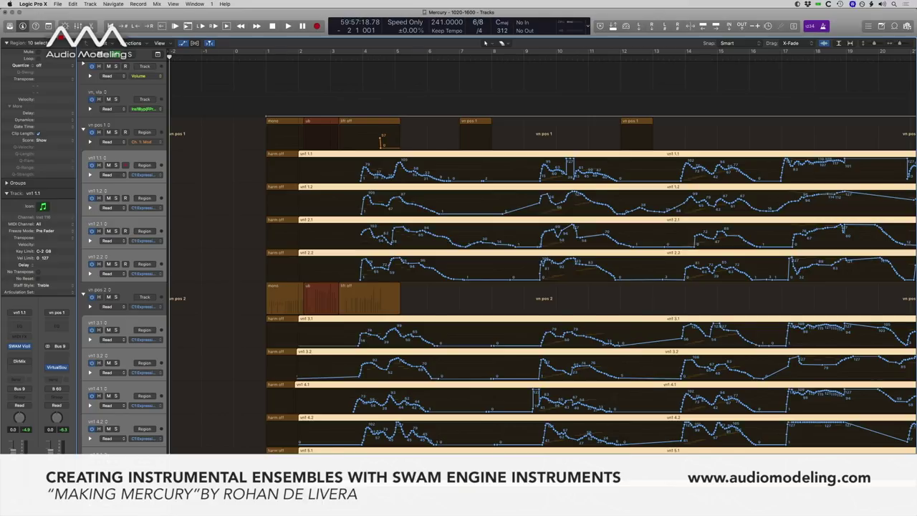
{"action": "left_click", "coordinate": [487, 43]}
{"action": "left_click", "coordinate": [506, 154]}
{"action": "mouse_move", "coordinate": [361, 212]}
{"action": "left_mouse_down"}
{"action": "mouse_move", "coordinate": [366, 198]}
{"action": "mouse_move", "coordinate": [383, 204]}
{"action": "left_mouse_up"}
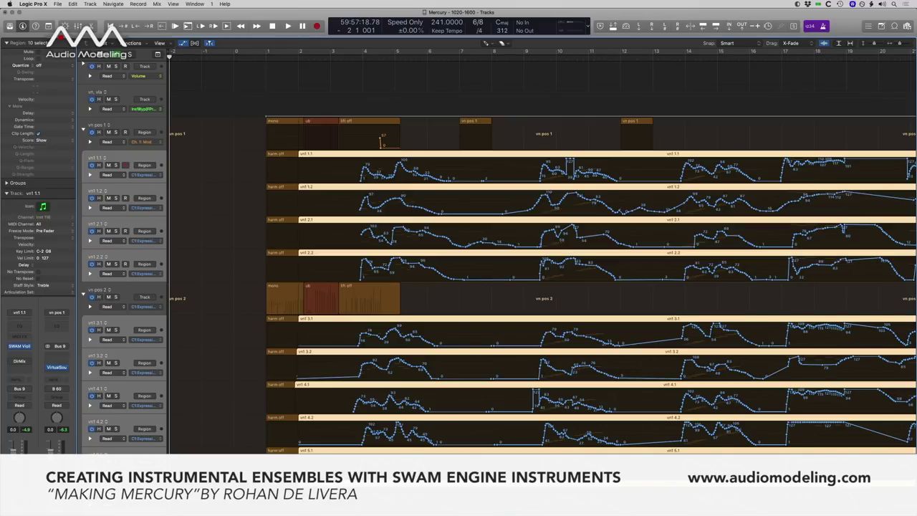
- Compare the Expression curves across the first violin tracks, and switch their automation lanes to Pitch Bend for the same comparison
{"action": "scroll", "coordinate": [541, 258], "scroll_direction": "down", "scroll_amount": 5}
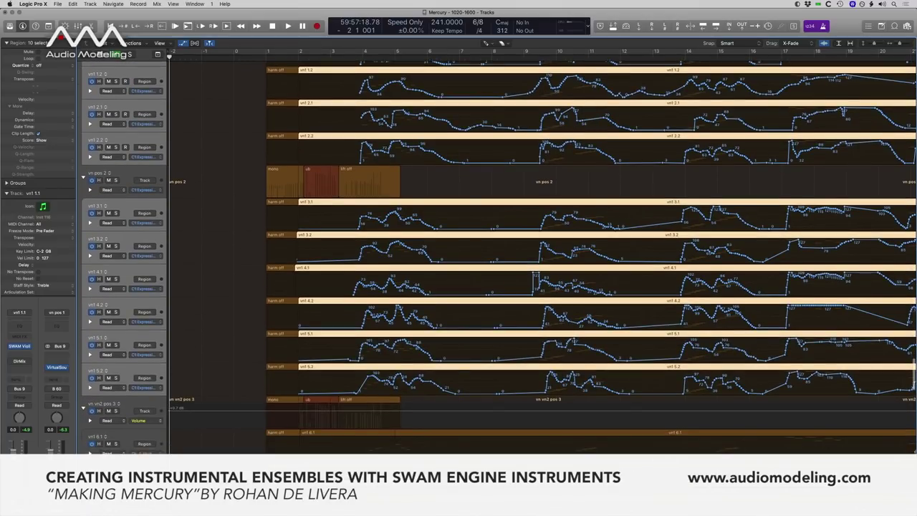
{"action": "scroll", "coordinate": [542, 258], "scroll_direction": "up", "scroll_amount": 5}
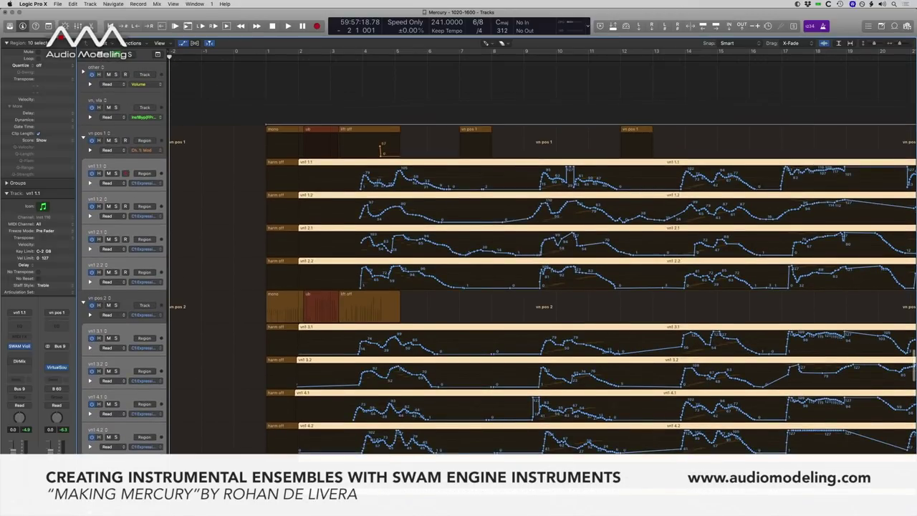
{"action": "left_click", "coordinate": [144, 183]}
{"action": "left_click", "coordinate": [177, 231]}
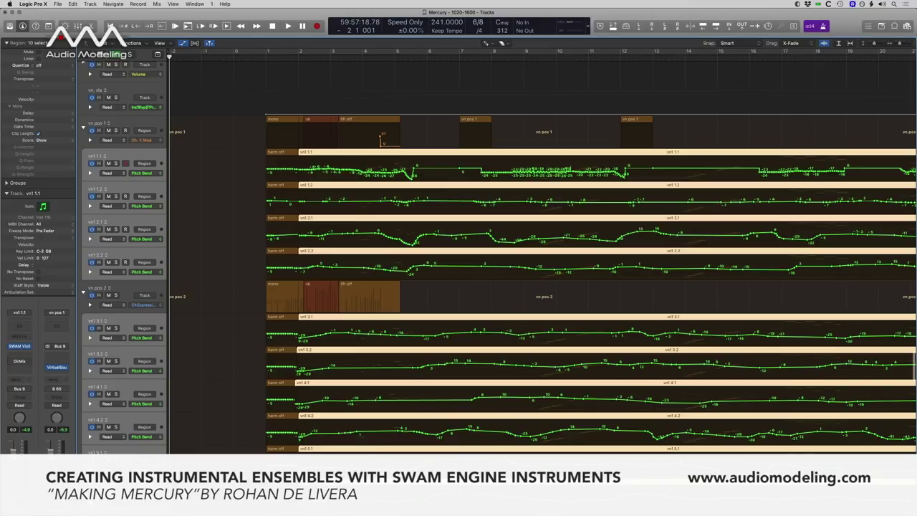
{"action": "scroll", "coordinate": [501, 272], "scroll_direction": "down", "scroll_amount": 5}
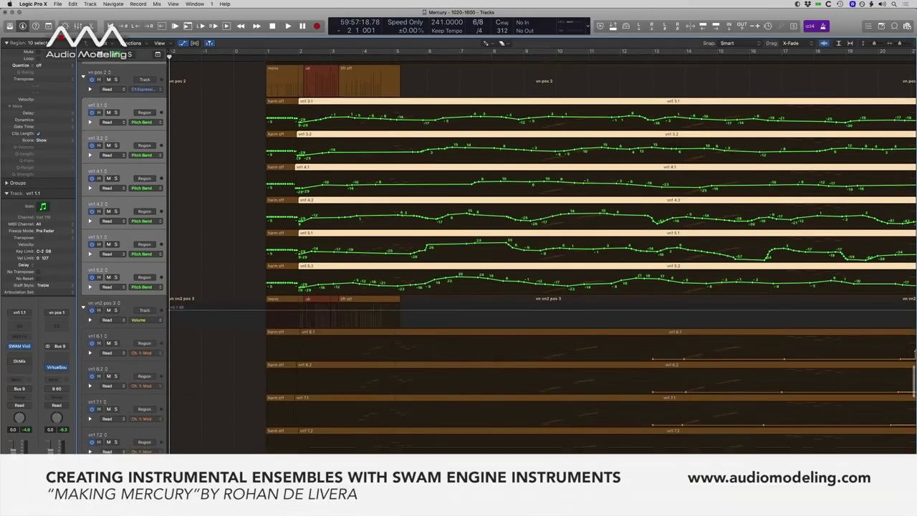
{"action": "scroll", "coordinate": [381, 77], "scroll_direction": "up", "scroll_amount": 3}
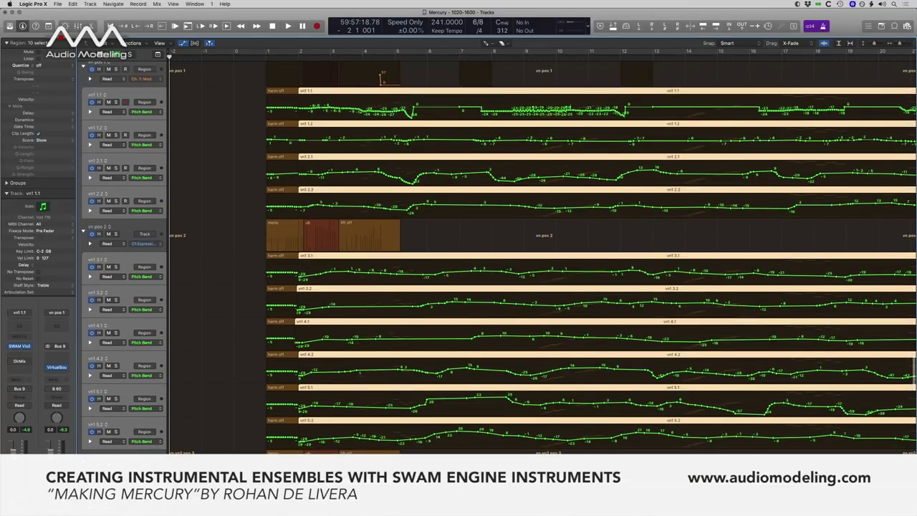
- Display the Ch. 1: Ctrl 21 automation on the selected first violin tracks, followed by Ch. 1: Ctrl 28
{"action": "left_click", "coordinate": [140, 177]}
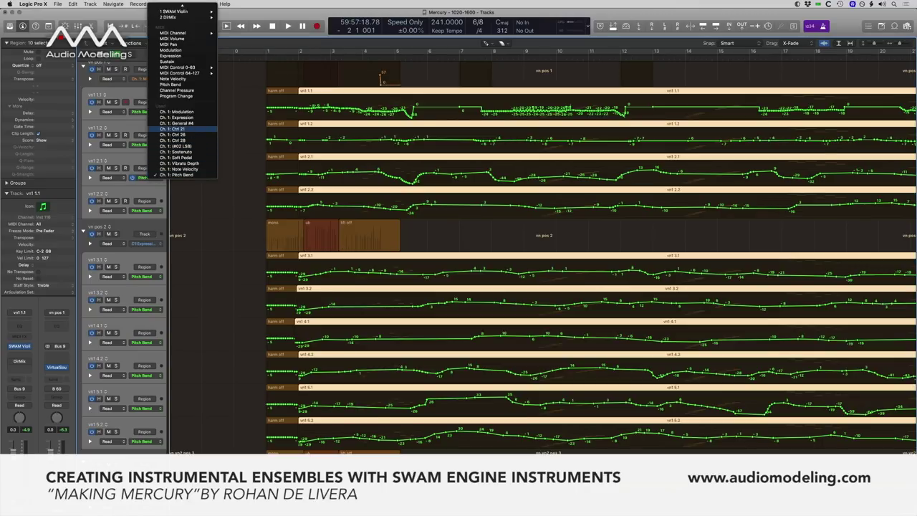
{"action": "left_click", "coordinate": [176, 129]}
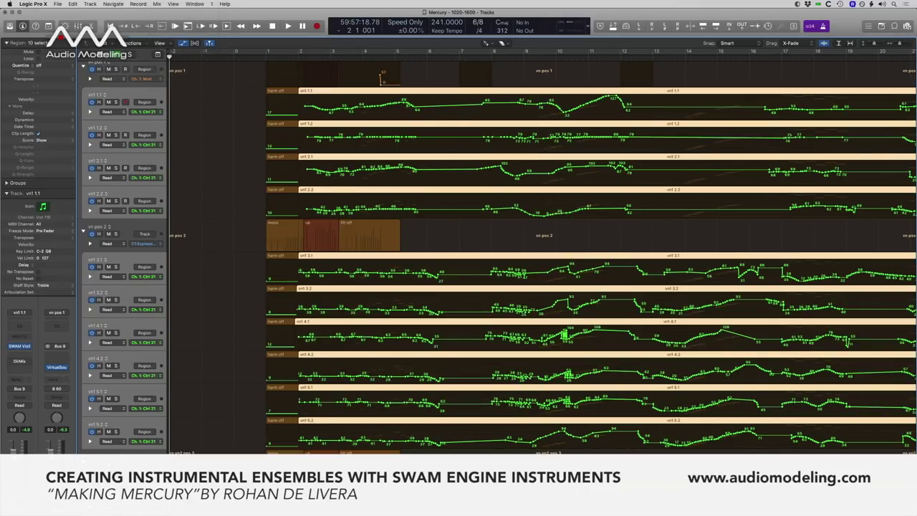
{"action": "left_click", "coordinate": [141, 144]}
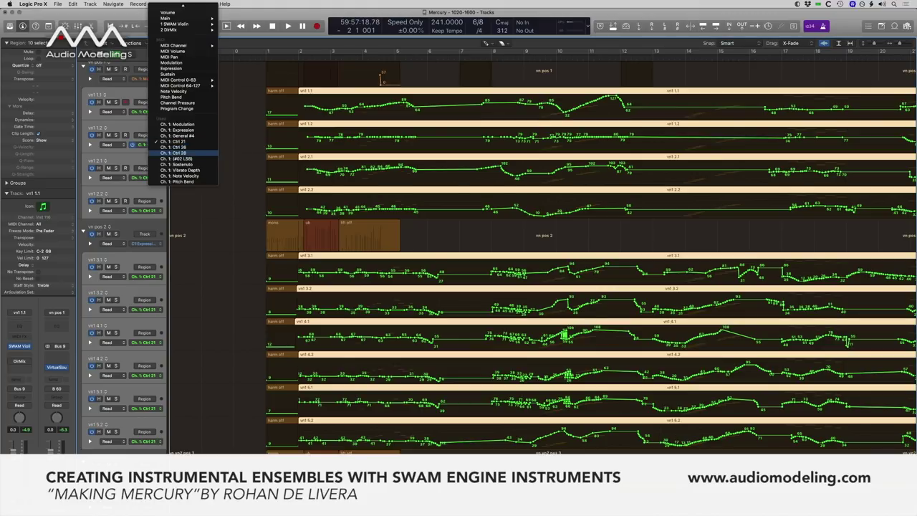
{"action": "left_click", "coordinate": [183, 149]}
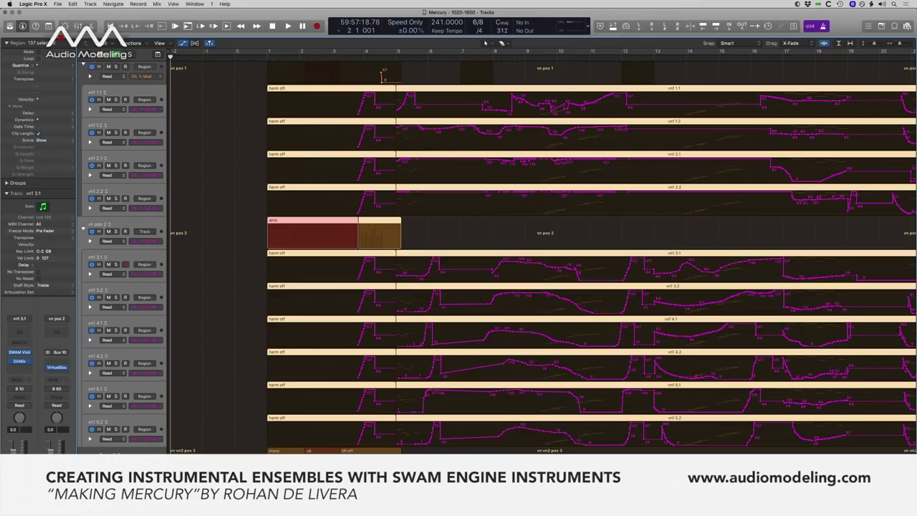
- Display Note Velocity on the first violin tracks and move the playhead into bar 10 to compare the note timing
{"action": "left_click", "coordinate": [138, 109]}
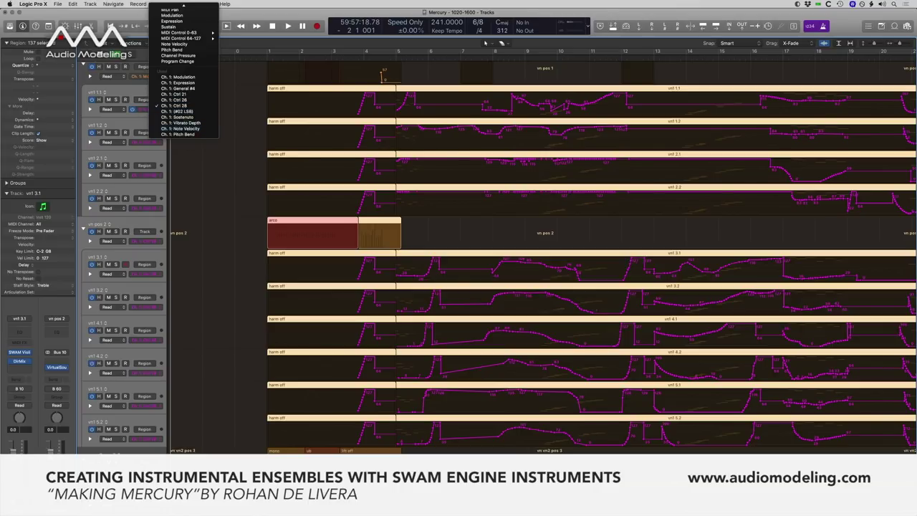
{"action": "left_click", "coordinate": [181, 128]}
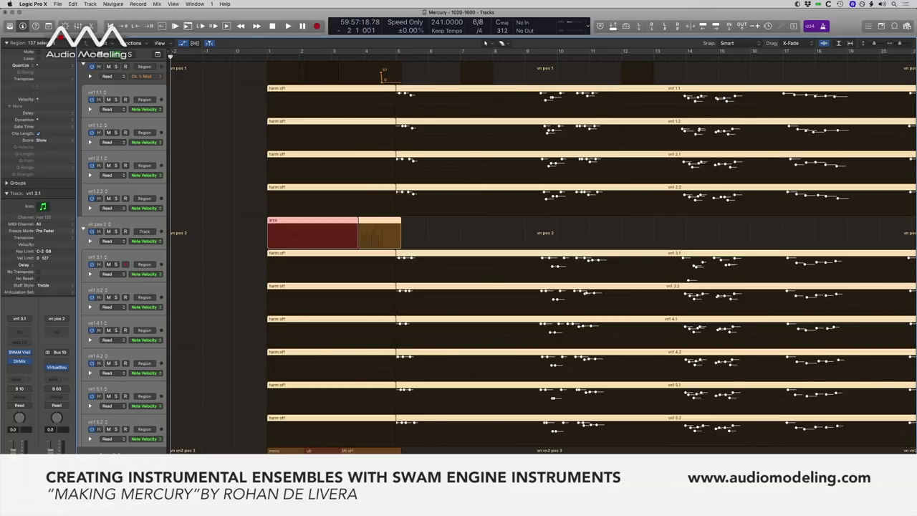
{"action": "left_click_drag", "start_coordinate": [536, 56], "coordinate": [539, 55]}
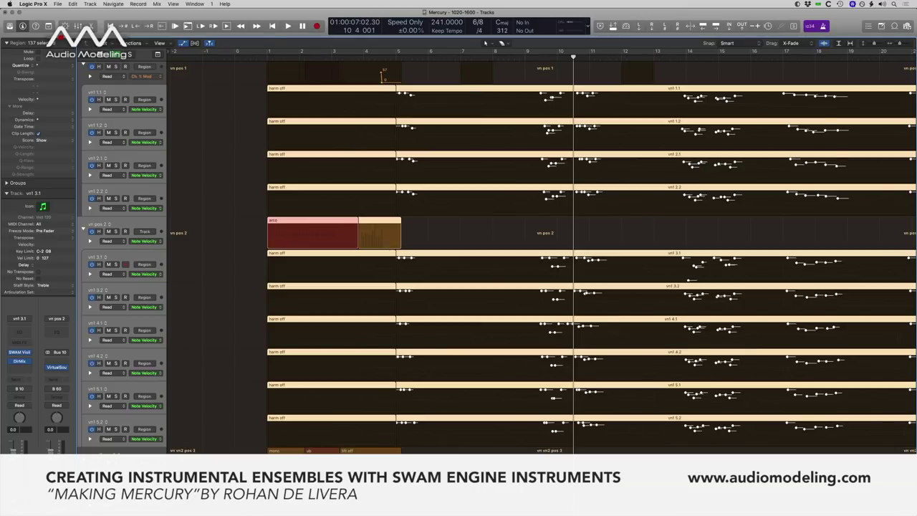
- Show the note pos preset for randomizing note positions in the MIDI Transform window, and close the window
{"action": "left_click", "coordinate": [195, 4]}
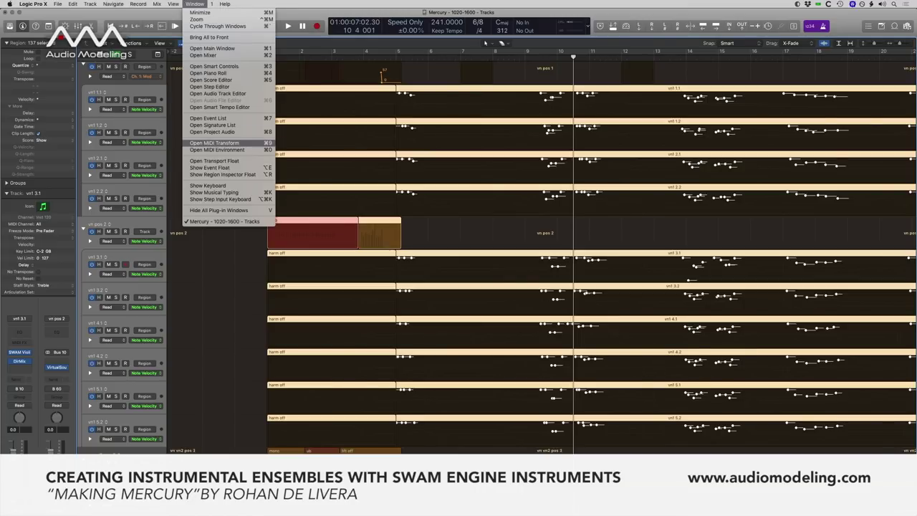
{"action": "left_click", "coordinate": [215, 143]}
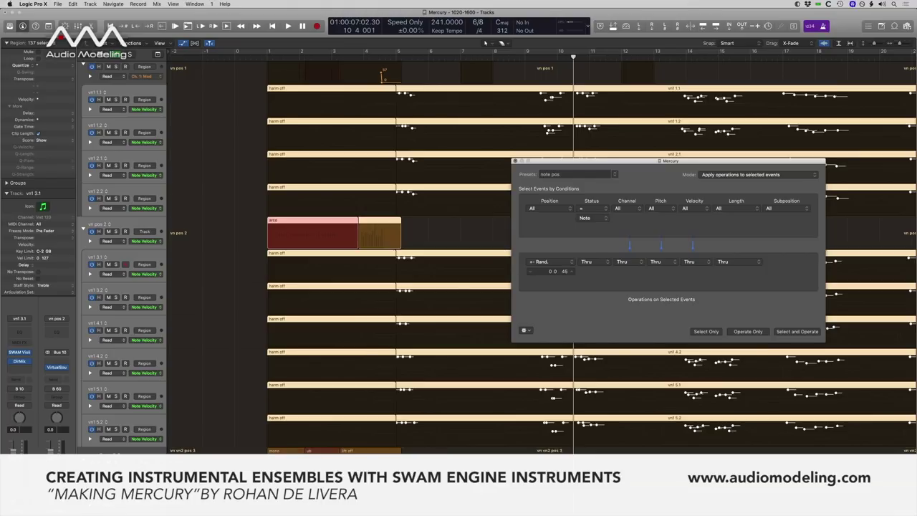
{"action": "left_click", "coordinate": [614, 174]}
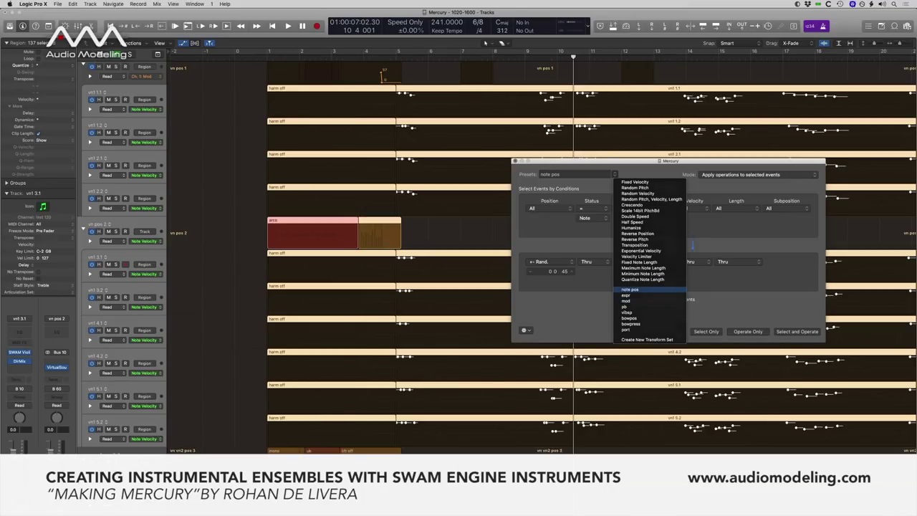
{"action": "left_click", "coordinate": [630, 289]}
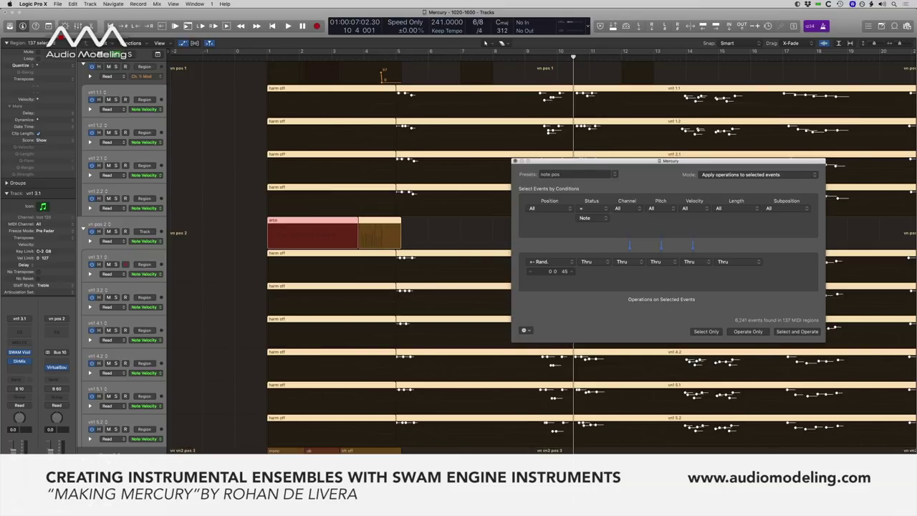
{"action": "left_click_drag", "start_coordinate": [645, 161], "coordinate": [586, 164]}
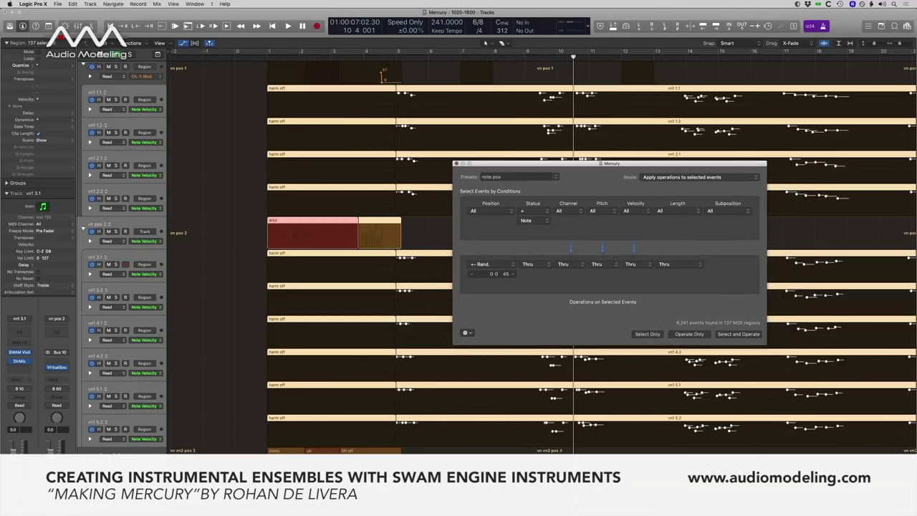
{"action": "key", "text": "super+w"}
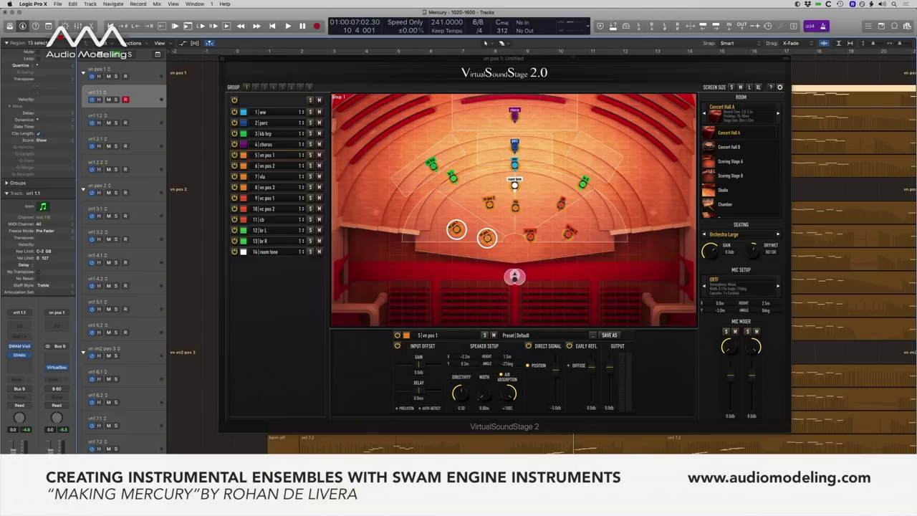
- Examine the stage placement and speaker settings of vn pos 2, the other string groups, chorus and kb hrp in VirtualSoundStage
{"action": "left_click", "coordinate": [489, 204]}
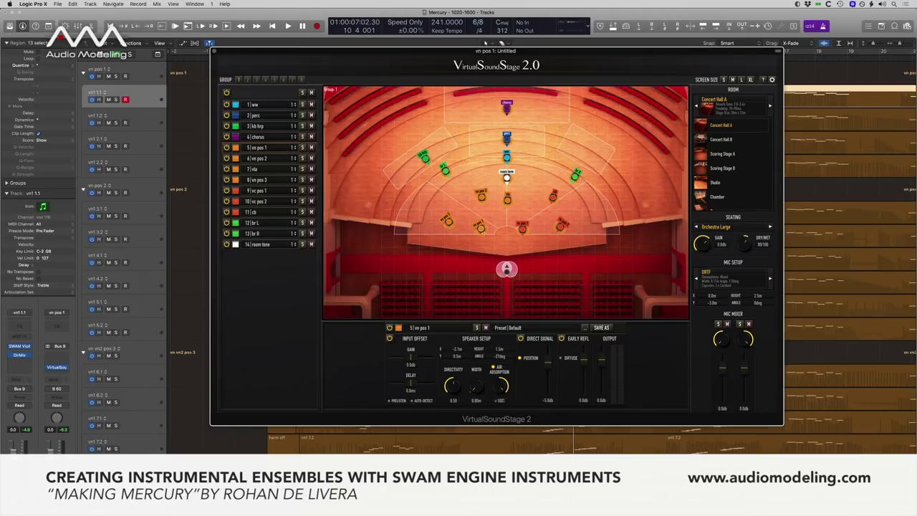
{"action": "left_click", "coordinate": [261, 158]}
{"action": "key", "text": "Down"}
{"action": "key", "text": "Down"}
{"action": "key", "text": "Down"}
{"action": "key", "text": "Down"}
{"action": "key", "text": "Down"}
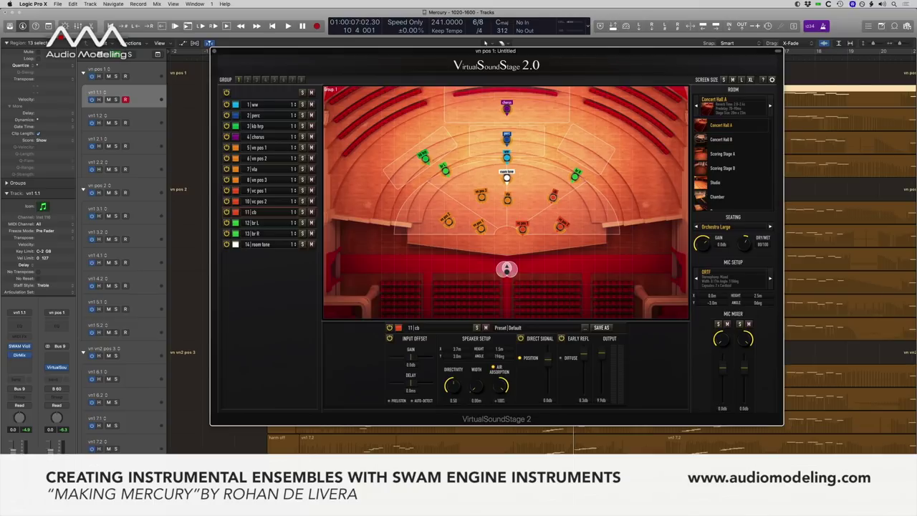
{"action": "key", "text": "Up"}
{"action": "left_click", "coordinate": [269, 136]}
{"action": "left_click", "coordinate": [269, 126]}
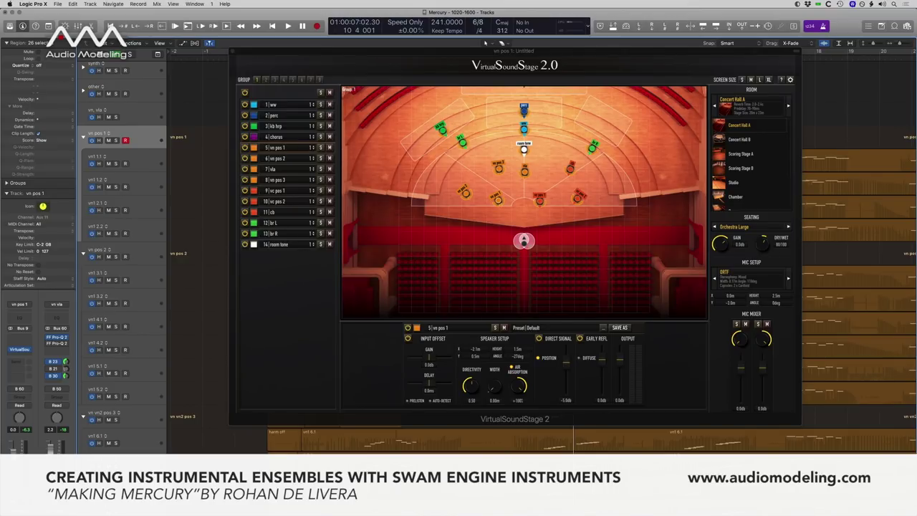
- Open the Direction Mixers of vn1 1.1 and vn1 1.2 and arrange them side by side to compare their directions
{"action": "key", "text": "Down"}
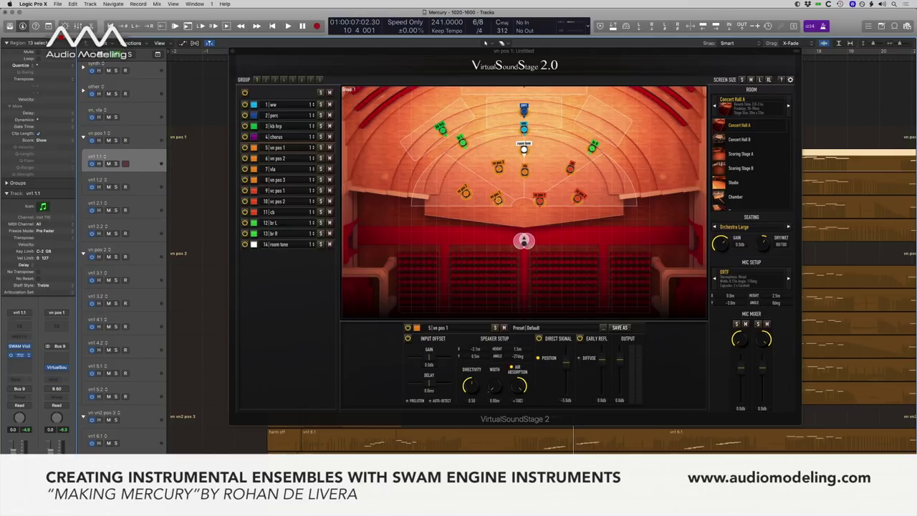
{"action": "left_click", "coordinate": [19, 355]}
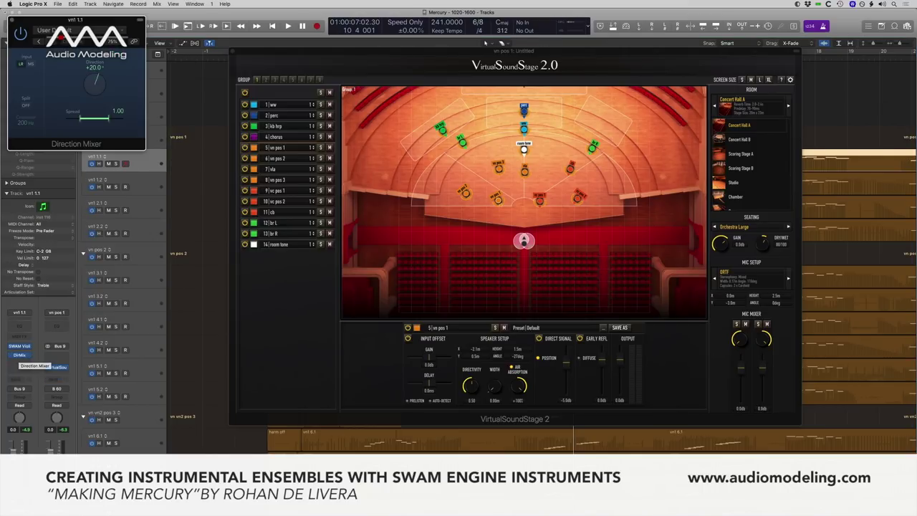
{"action": "left_click_drag", "start_coordinate": [76, 19], "coordinate": [220, 148]}
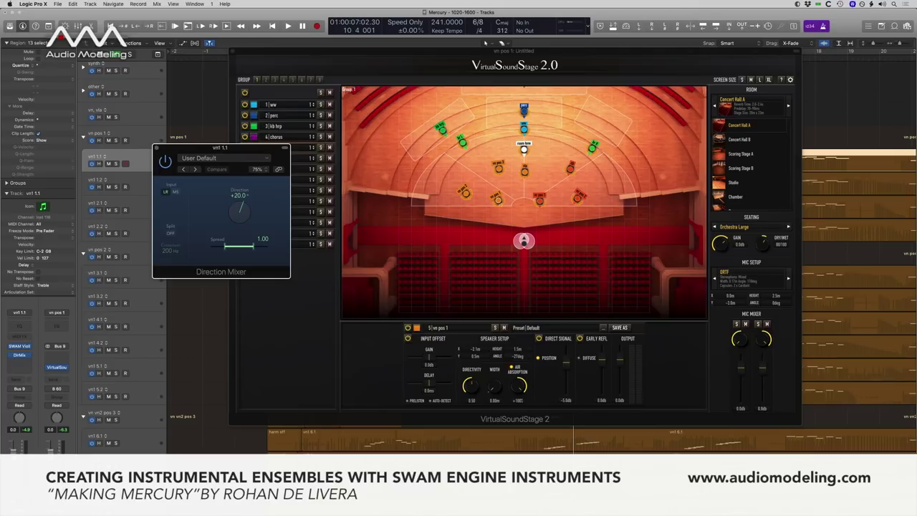
{"action": "left_click_drag", "start_coordinate": [221, 148], "coordinate": [246, 150]}
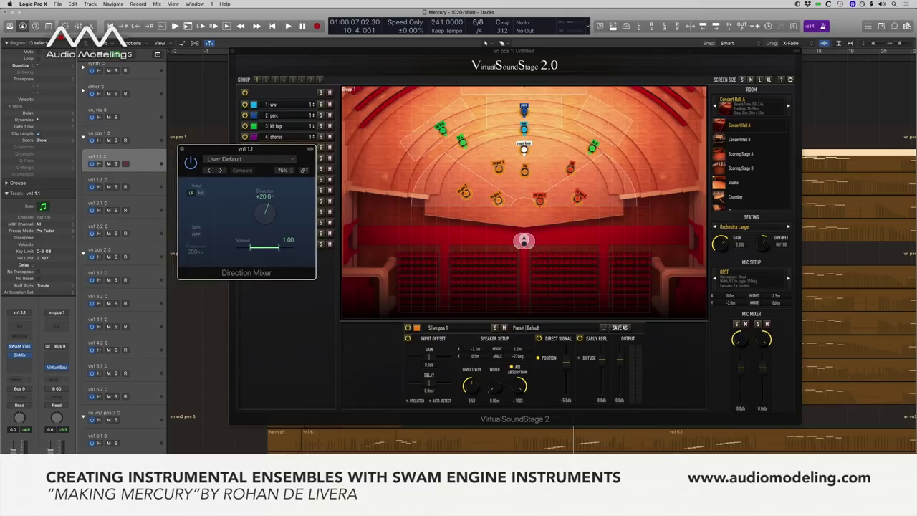
{"action": "left_click", "coordinate": [107, 182]}
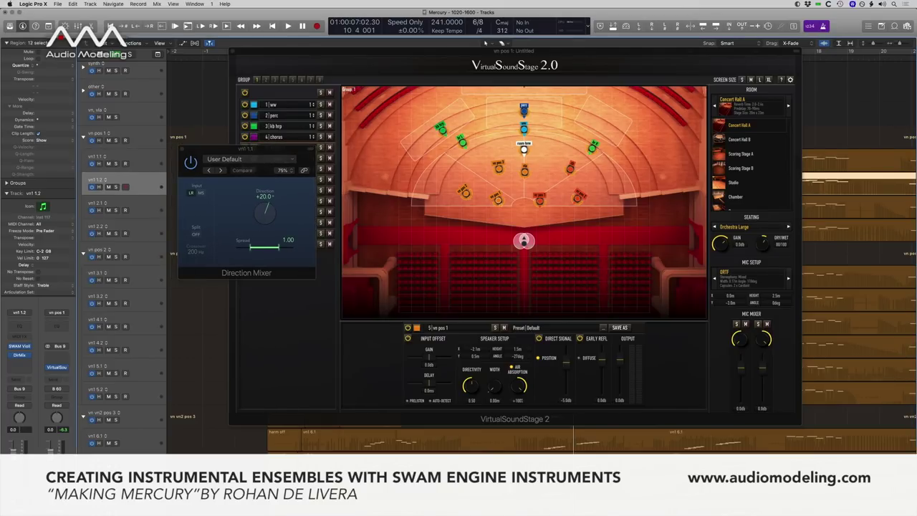
{"action": "left_click", "coordinate": [19, 355]}
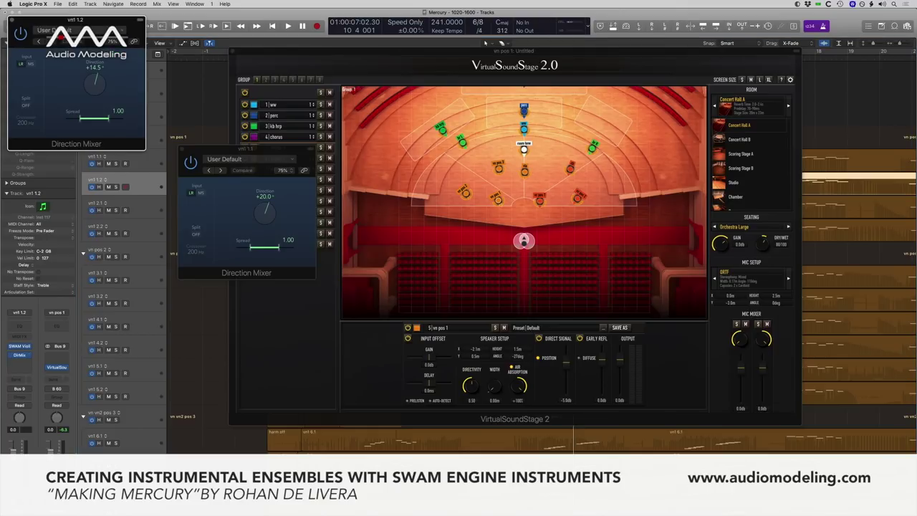
{"action": "left_click_drag", "start_coordinate": [76, 19], "coordinate": [453, 161]}
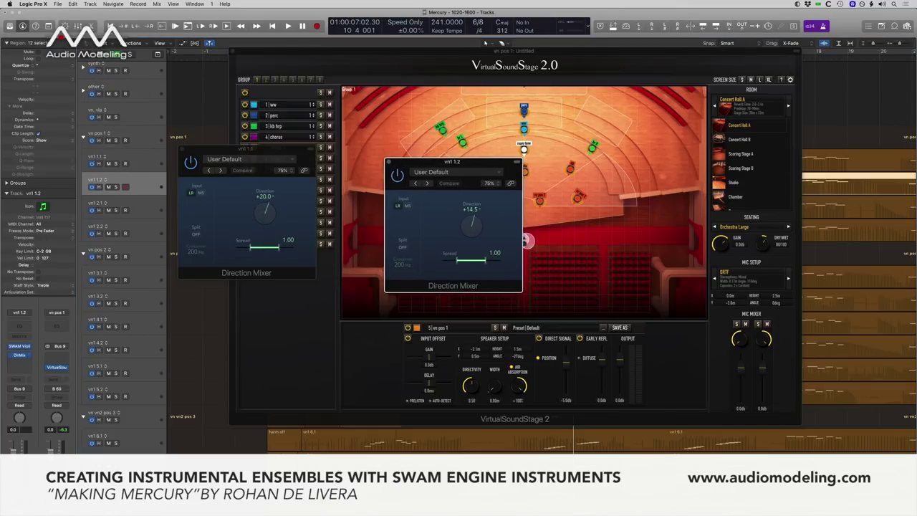
- Add the Direction Mixers of vn1 2.1 and vn1 2.2 to the comparison of player directions
{"action": "left_click", "coordinate": [107, 205]}
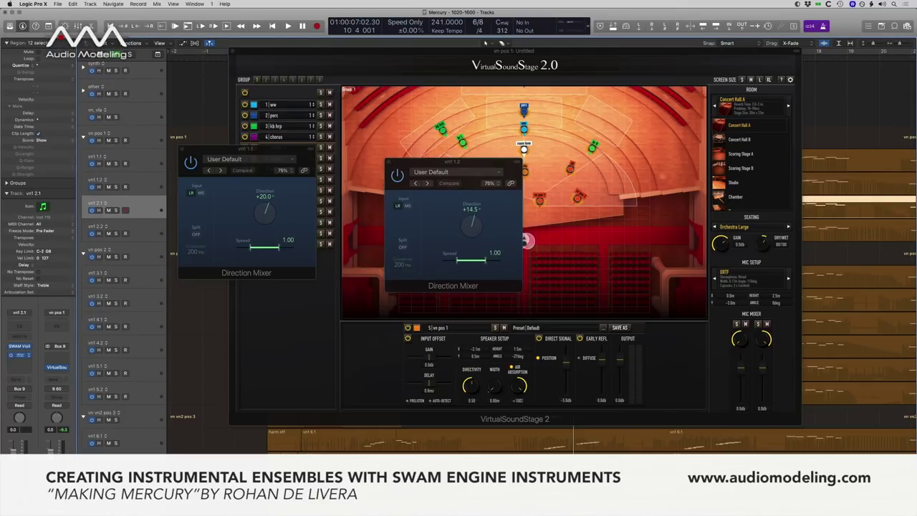
{"action": "left_click", "coordinate": [19, 355]}
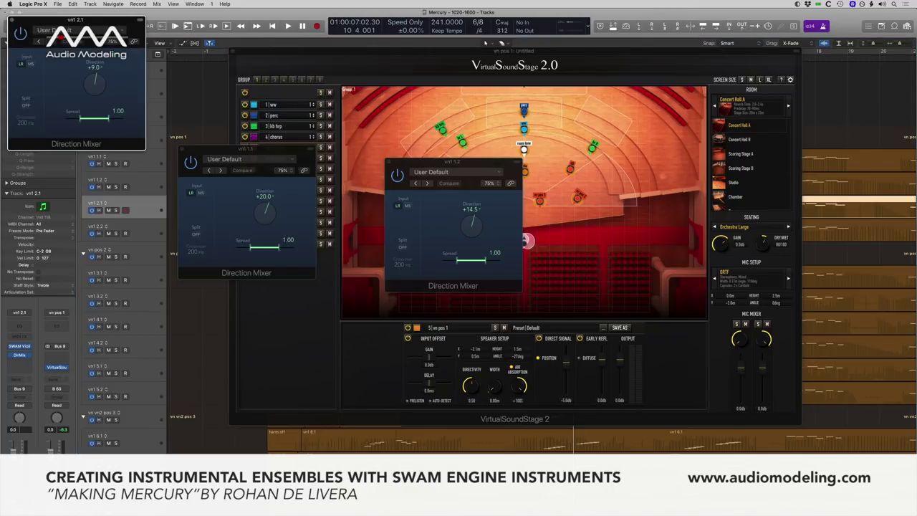
{"action": "left_click_drag", "start_coordinate": [75, 20], "coordinate": [402, 304]}
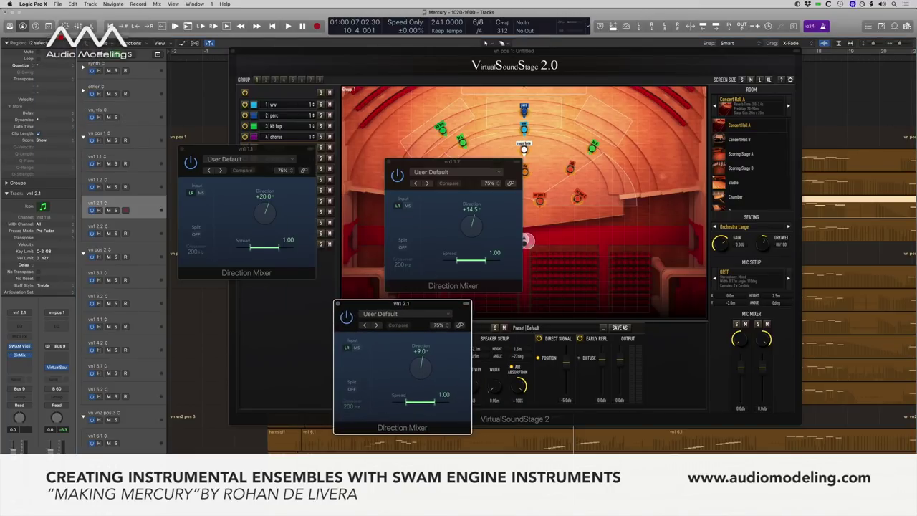
{"action": "left_click", "coordinate": [107, 229]}
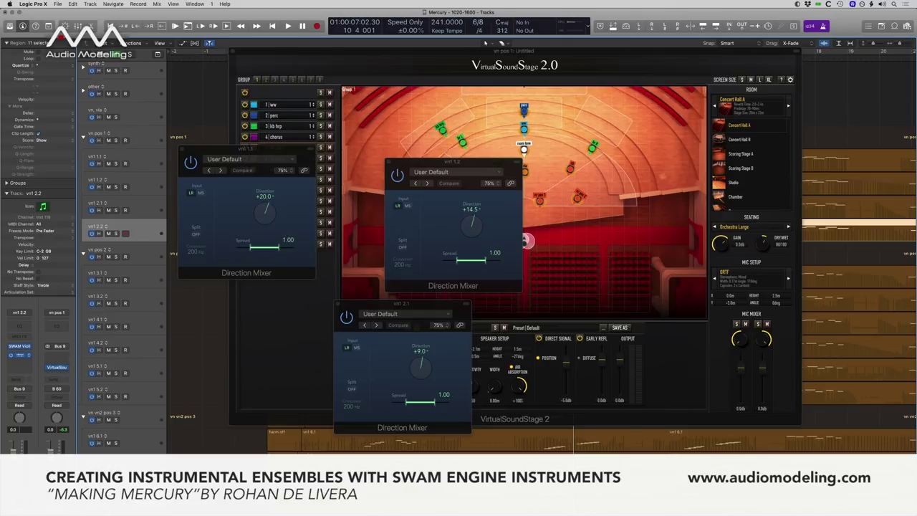
{"action": "left_click", "coordinate": [20, 355]}
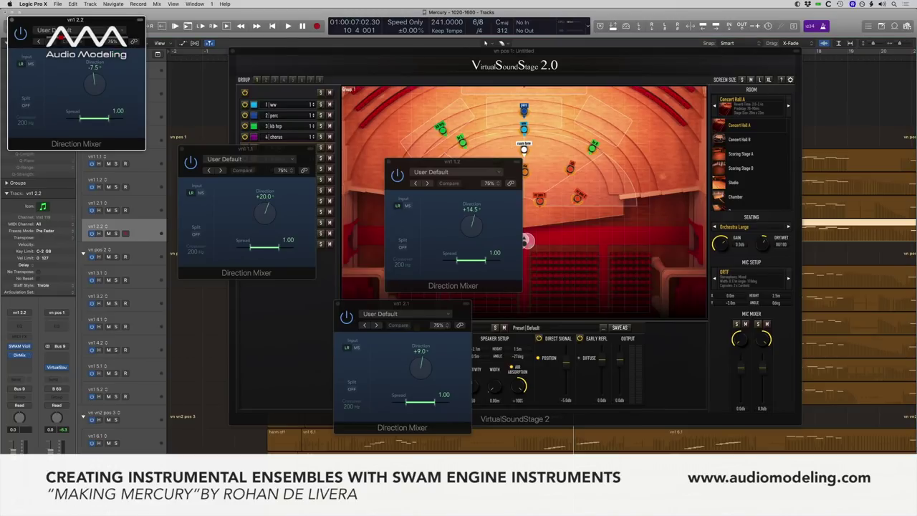
- Close all Direction Mixer windows and the VirtualSoundStage window
{"action": "left_click", "coordinate": [339, 304]}
{"action": "key", "text": "super+w"}
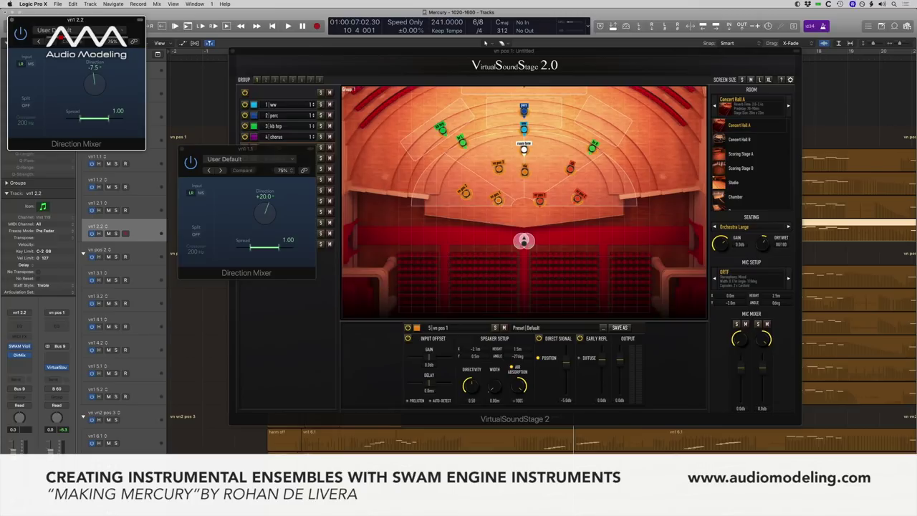
{"action": "key", "text": "super+w"}
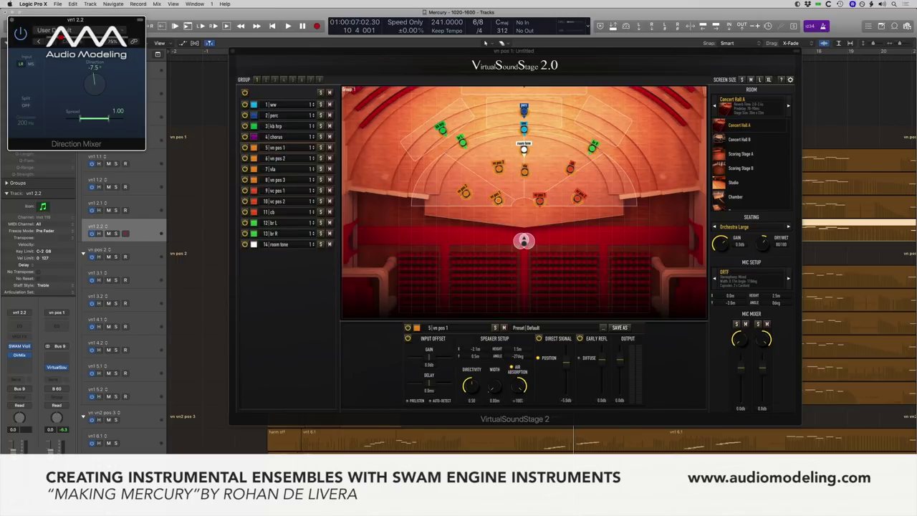
{"action": "key", "text": "super+w"}
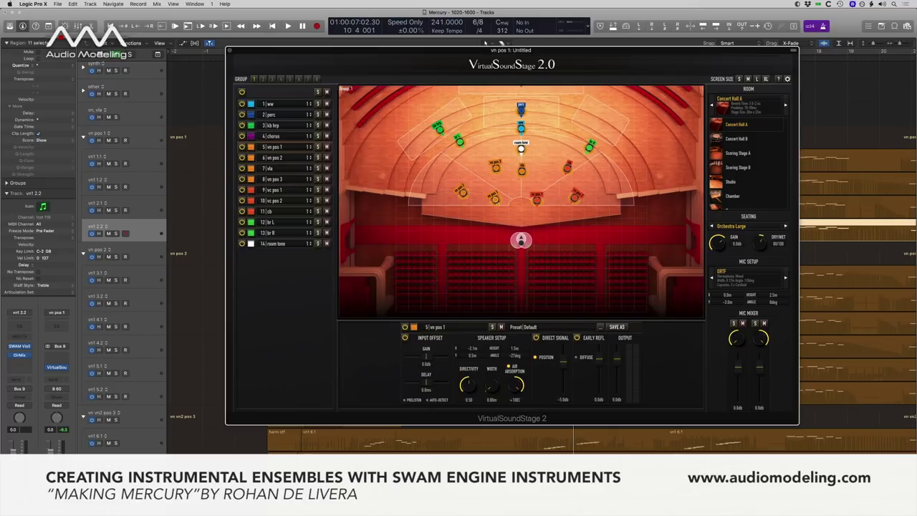
{"action": "key", "text": "super+w"}
- Select the vn, vla track and open the FF Pro-R hall reverb fed by its Bus 23 send
{"action": "left_click", "coordinate": [129, 136]}
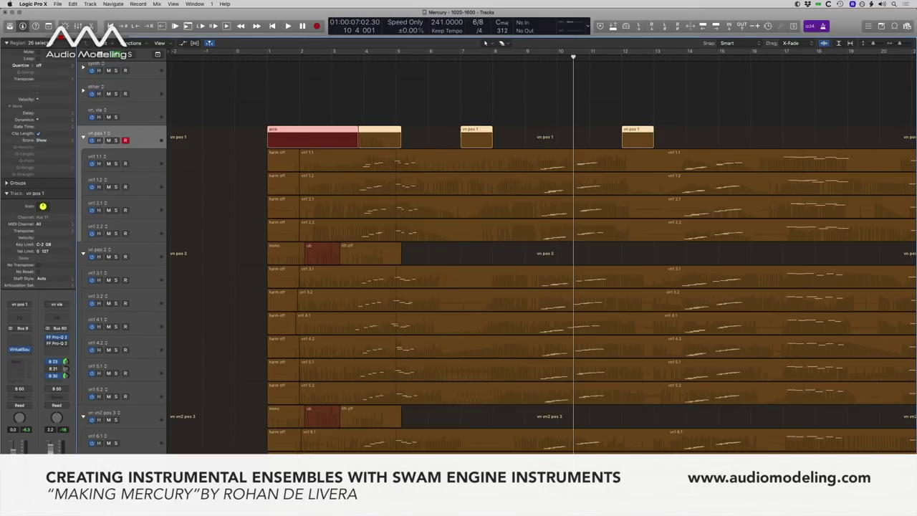
{"action": "left_click", "coordinate": [129, 114]}
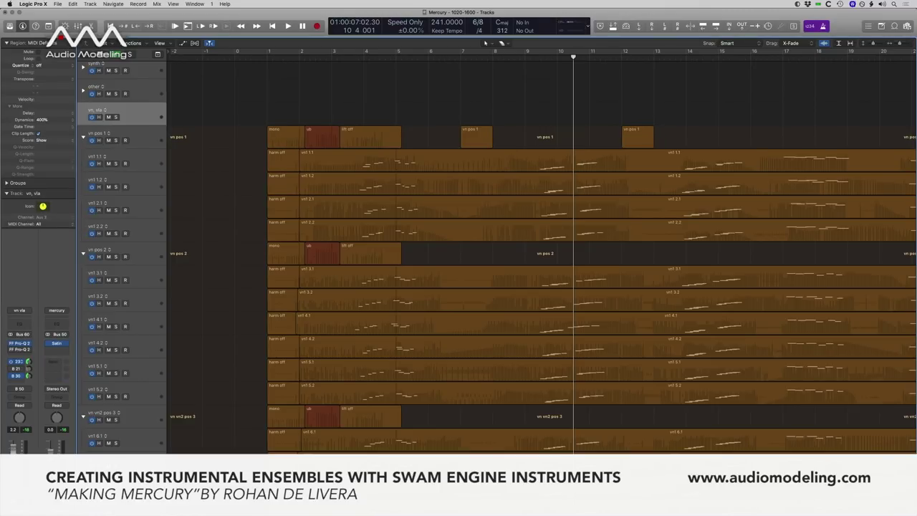
{"action": "left_click", "coordinate": [26, 362]}
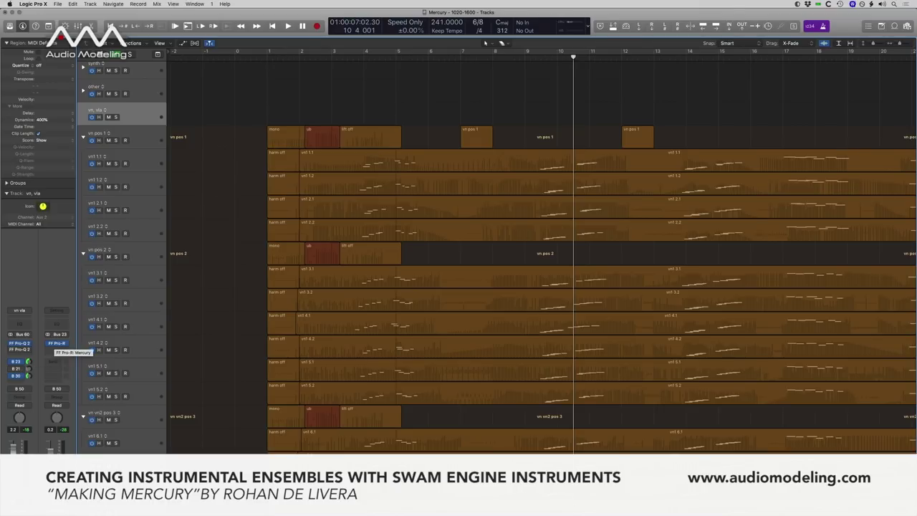
{"action": "left_click", "coordinate": [57, 344]}
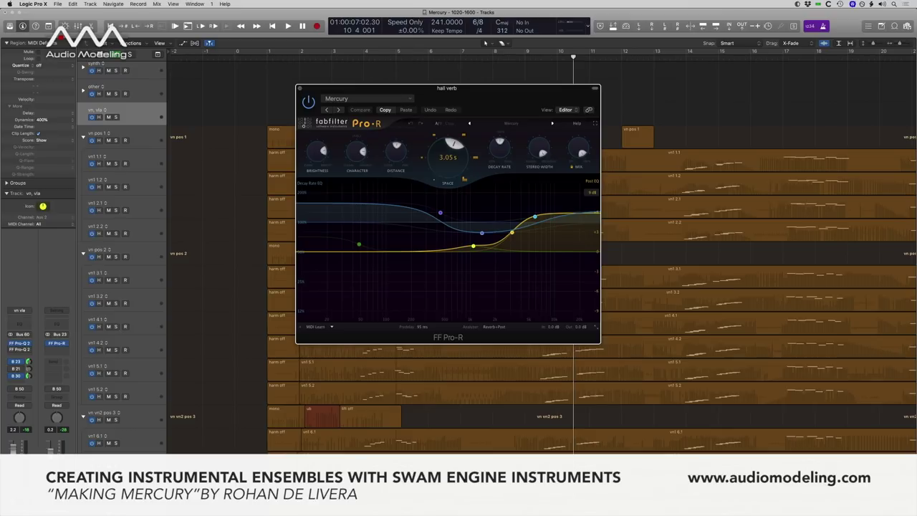
- Open the str reflect FF Pro-R from the Bus 30 send beside the hall reverb and compare their Mix settings
{"action": "left_click", "coordinate": [19, 376]}
{"action": "left_click", "coordinate": [57, 349]}
{"action": "left_click_drag", "start_coordinate": [630, 112], "coordinate": [685, 95]}
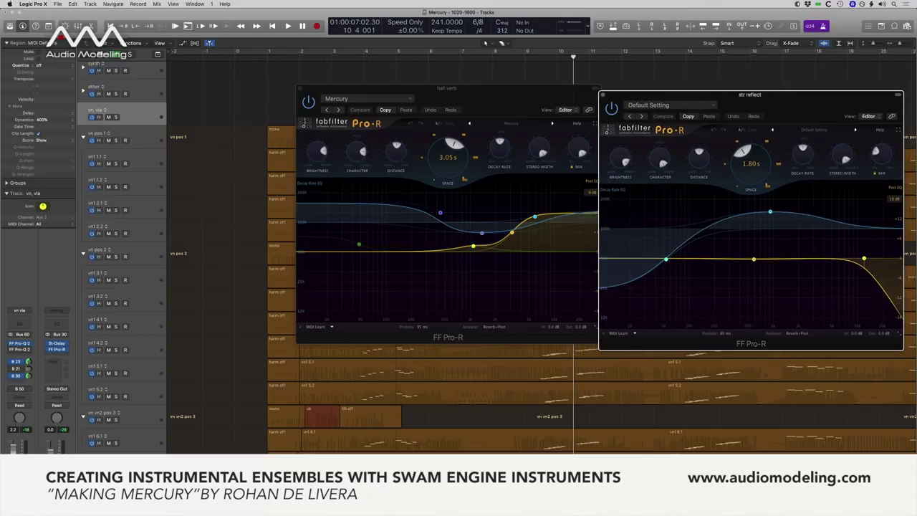
{"action": "left_click_drag", "start_coordinate": [502, 88], "coordinate": [414, 90]}
{"action": "mouse_move", "coordinate": [493, 153]}
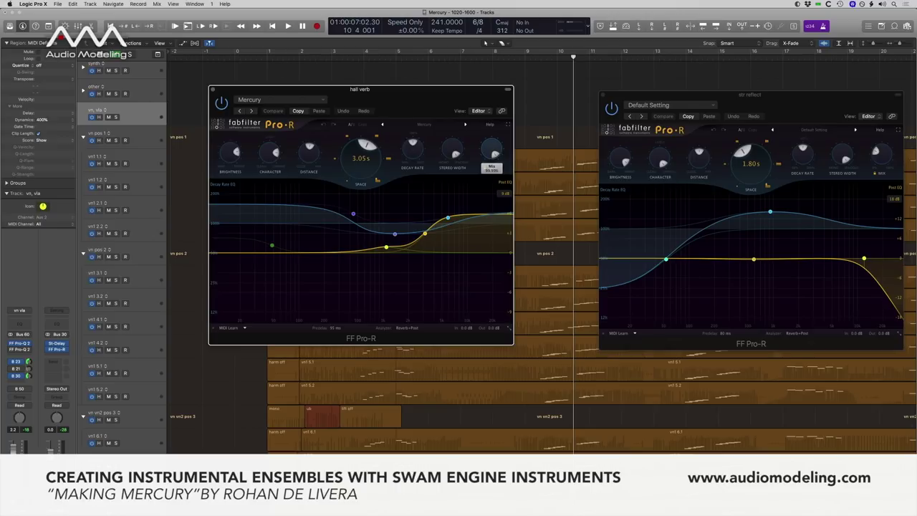
{"action": "mouse_move", "coordinate": [880, 153]}
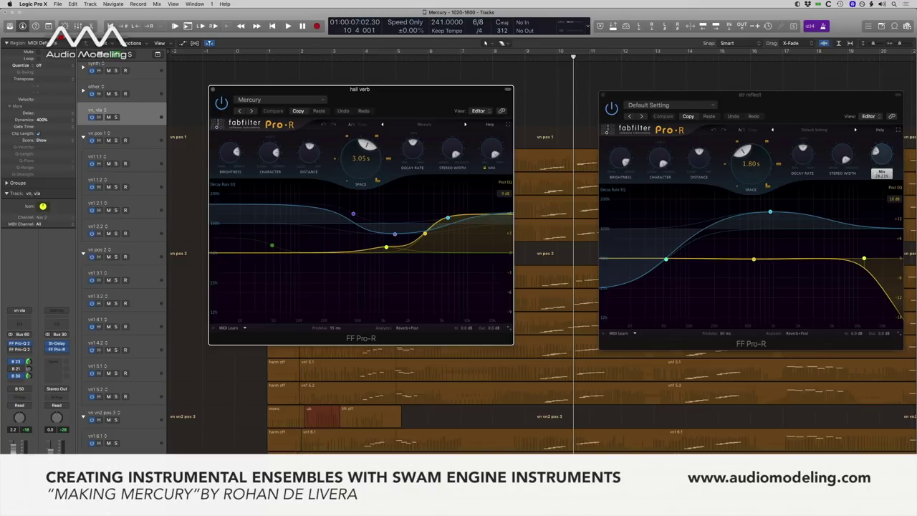
{"action": "mouse_move", "coordinate": [666, 259]}
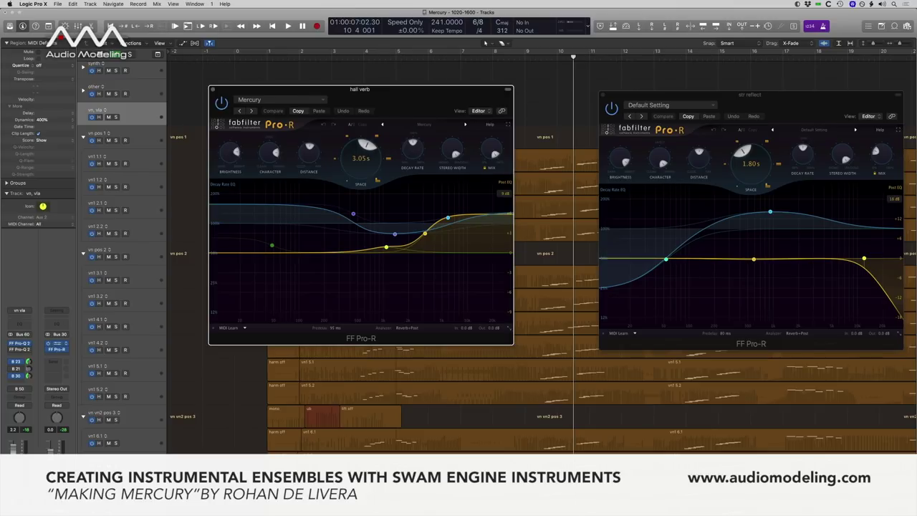
- Inspect the St-Delay settings on the str reflect channel, and close the delay and its FF Pro-R window
{"action": "left_click", "coordinate": [56, 343]}
{"action": "left_click_drag", "start_coordinate": [256, 235], "coordinate": [500, 273]}
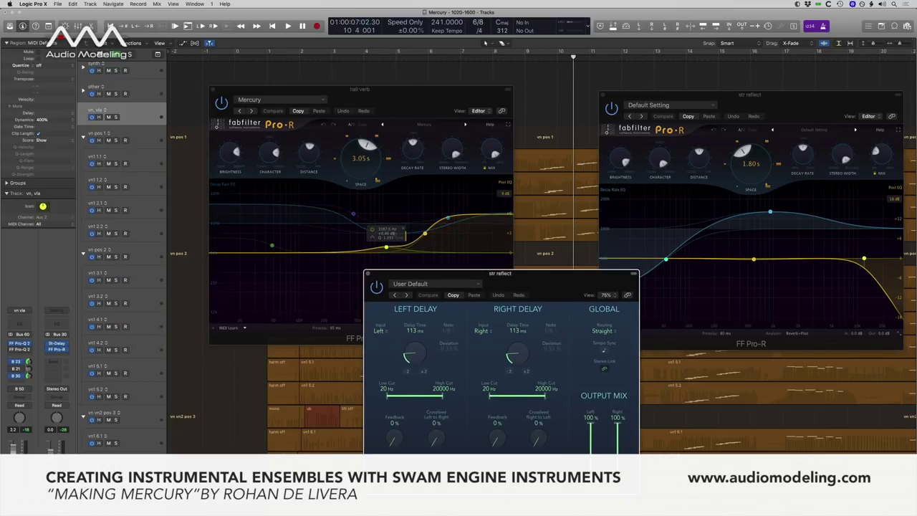
{"action": "key", "text": "super+w"}
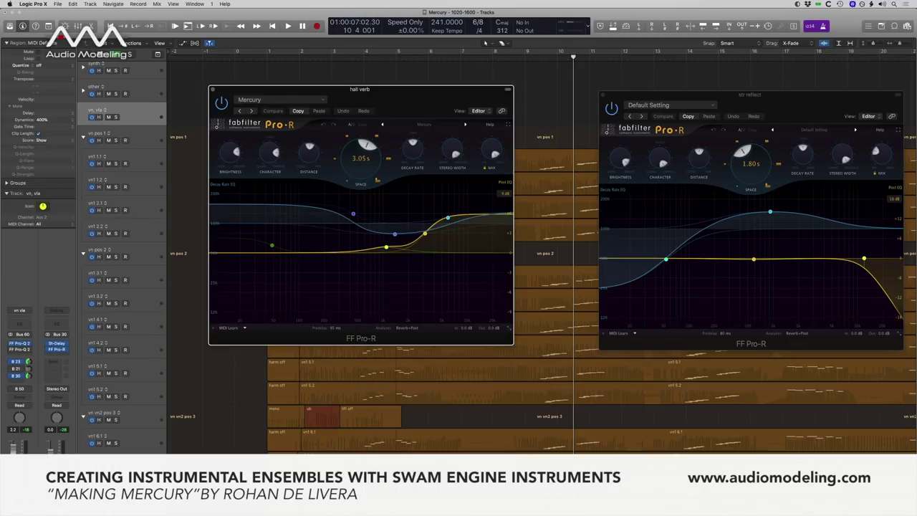
{"action": "key", "text": "super+w"}
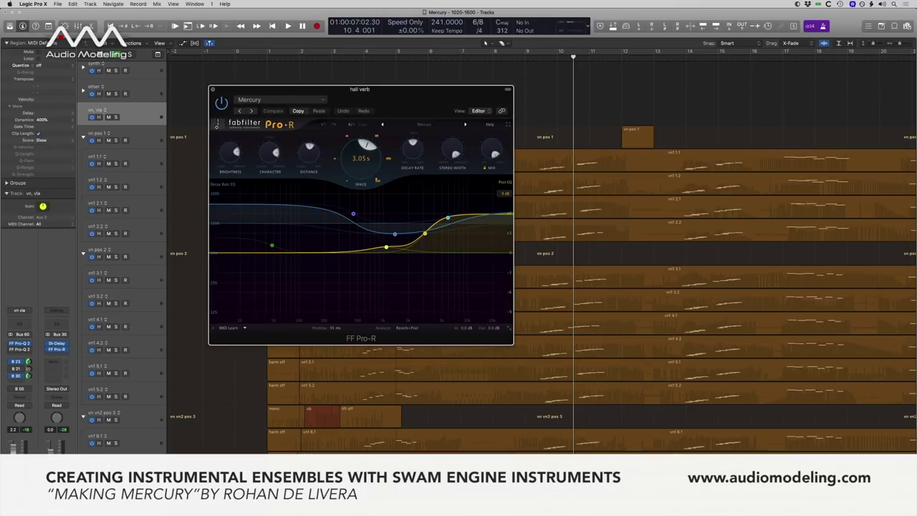
- Close the hall reverb window, and open the strings FF Pro-Q 2 on the vn, vla track to examine its EQ bands
{"action": "key", "text": "super+w"}
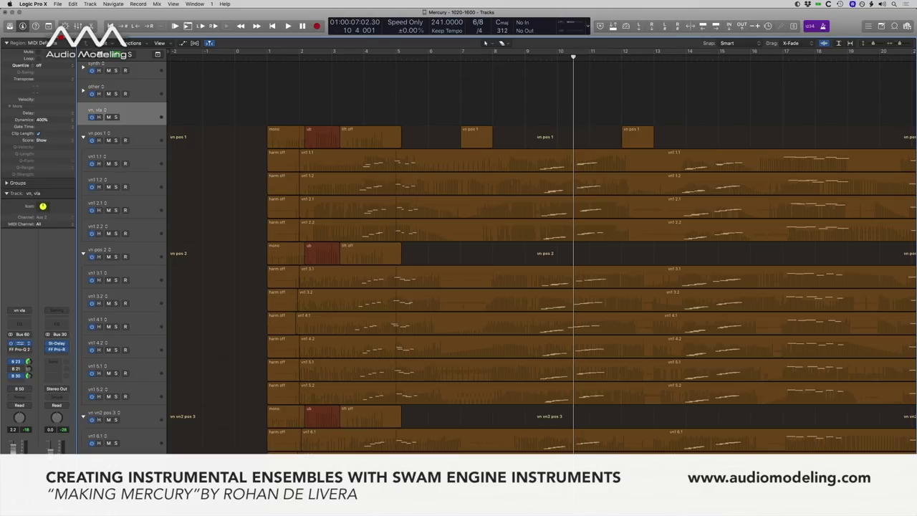
{"action": "left_click", "coordinate": [19, 343]}
{"action": "left_click_drag", "start_coordinate": [188, 21], "coordinate": [564, 158]}
{"action": "mouse_move", "coordinate": [666, 302]}
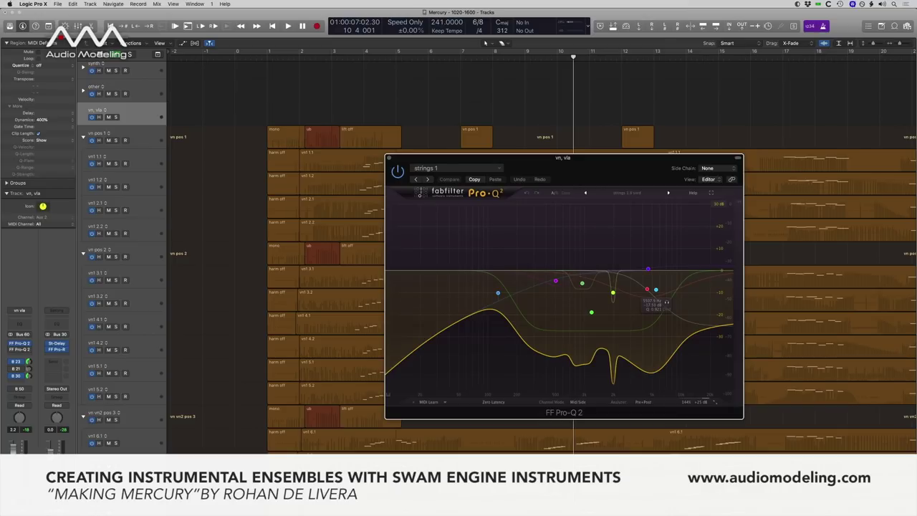
{"action": "mouse_move", "coordinate": [601, 324]}
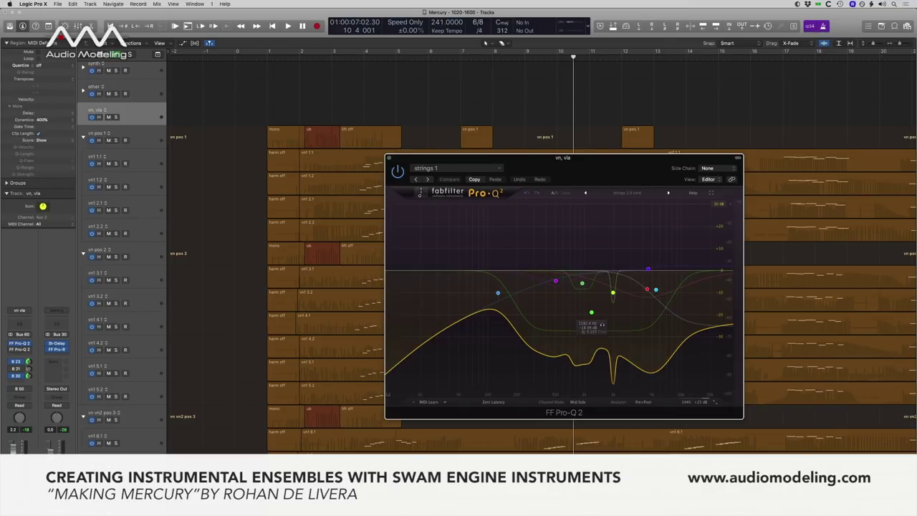
{"action": "mouse_move", "coordinate": [566, 293]}
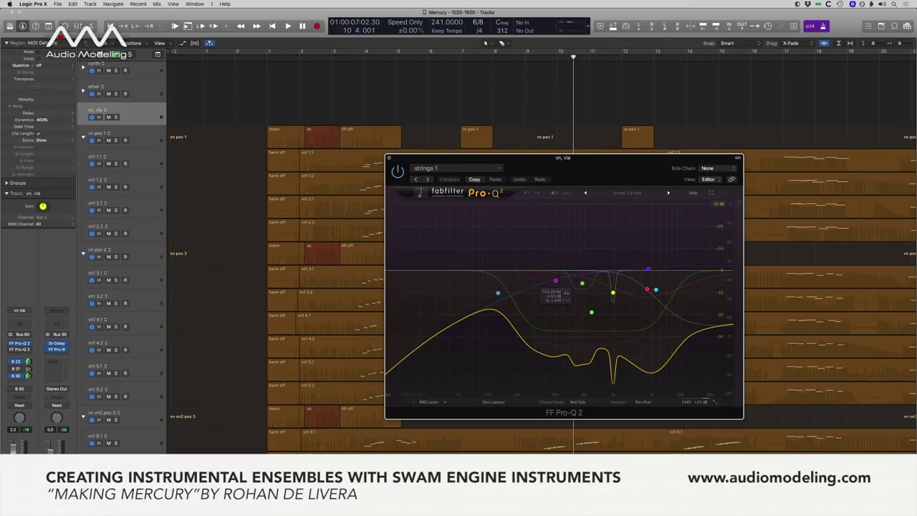
{"action": "mouse_move", "coordinate": [648, 269]}
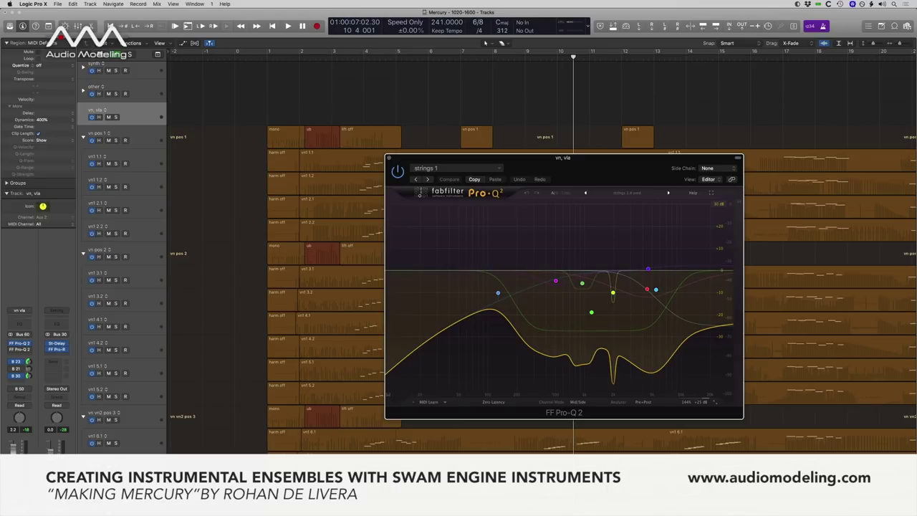
- Open the SWAM Violin instrument on the vn1 1.1 track, inspect its settings and close it
{"action": "left_click", "coordinate": [132, 159]}
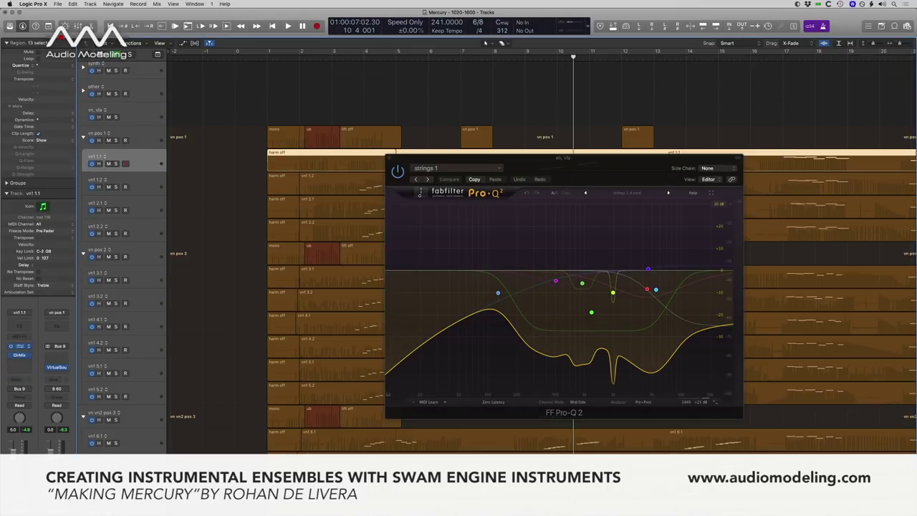
{"action": "left_click", "coordinate": [19, 346]}
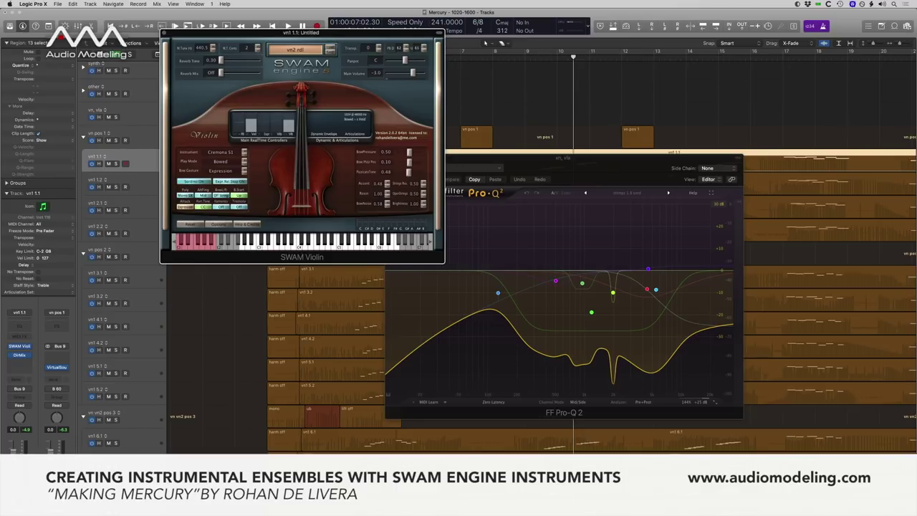
{"action": "left_click_drag", "start_coordinate": [301, 32], "coordinate": [225, 73]}
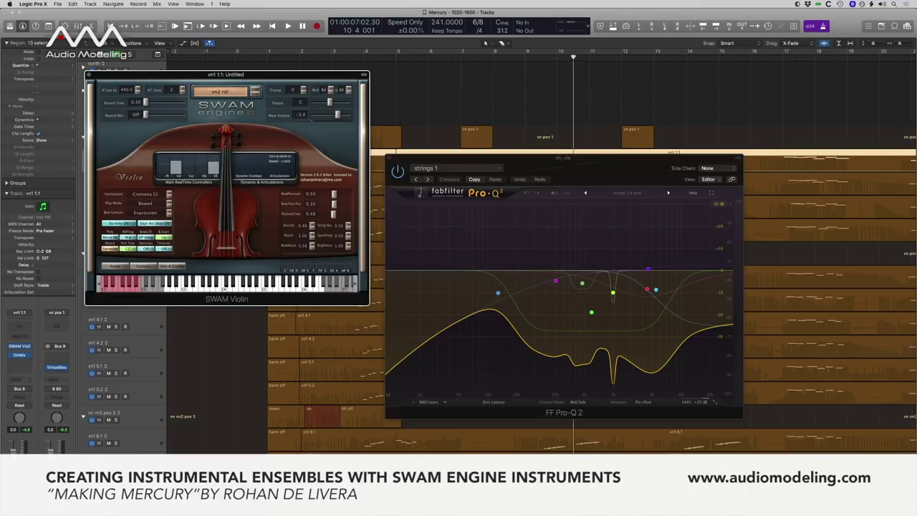
{"action": "key", "text": "super+w"}
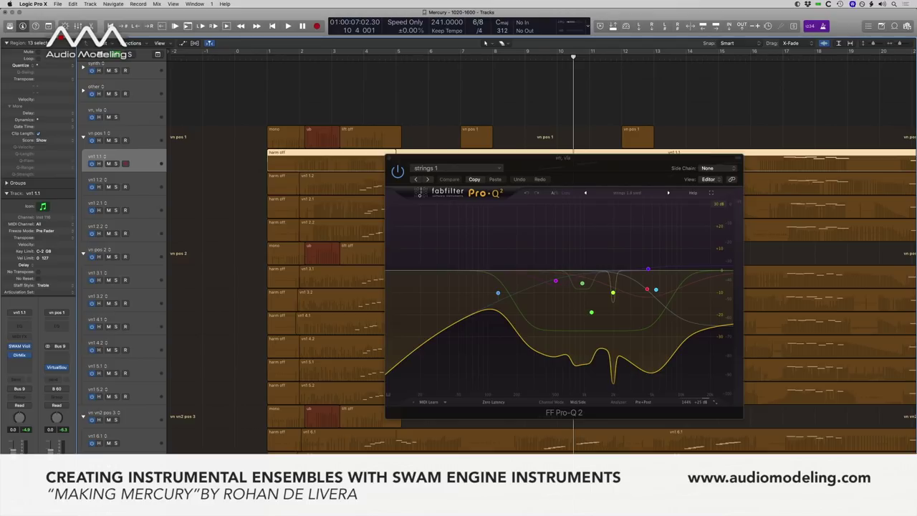
- Step back through the earlier strings presets in the vn, vla FF Pro-Q 2 to compare their EQ curves
{"action": "left_click_drag", "start_coordinate": [564, 158], "coordinate": [523, 146]}
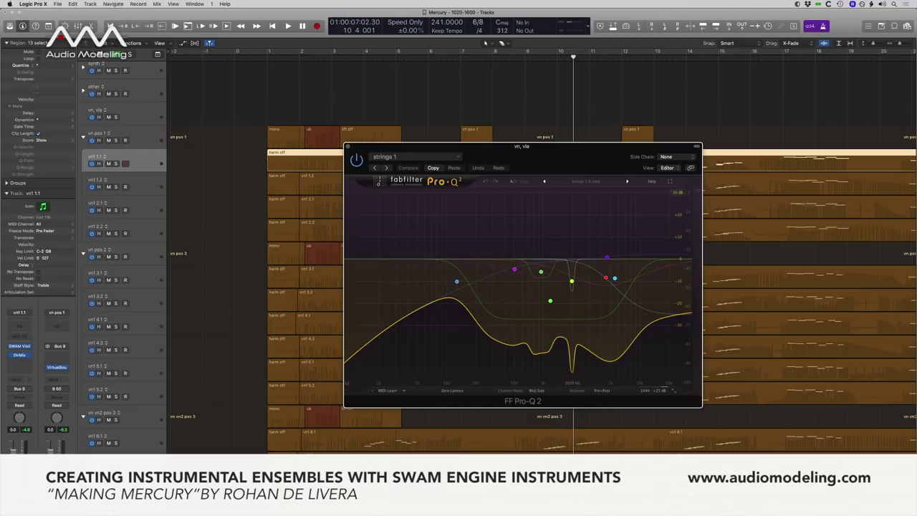
{"action": "mouse_move", "coordinate": [607, 256]}
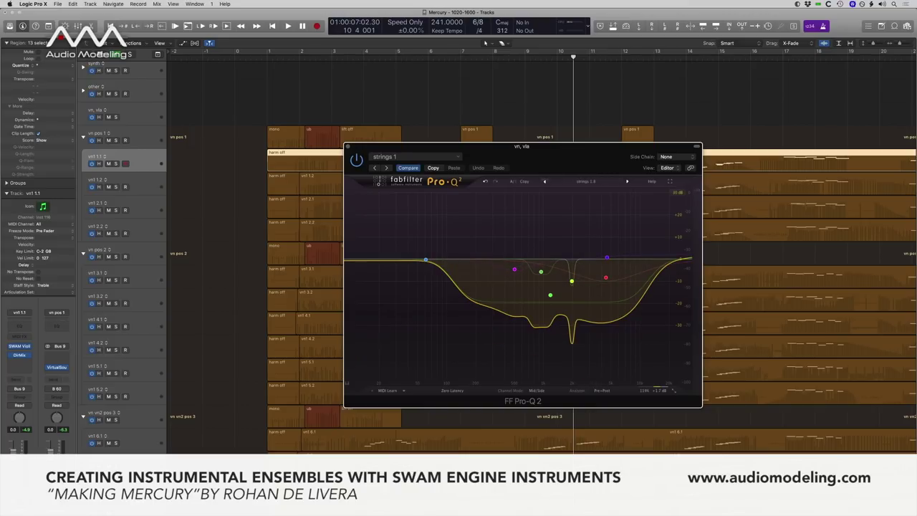
{"action": "left_click", "coordinate": [545, 181]}
{"action": "left_click", "coordinate": [545, 181]}
{"action": "left_click", "coordinate": [544, 182]}
{"action": "left_click", "coordinate": [545, 181]}
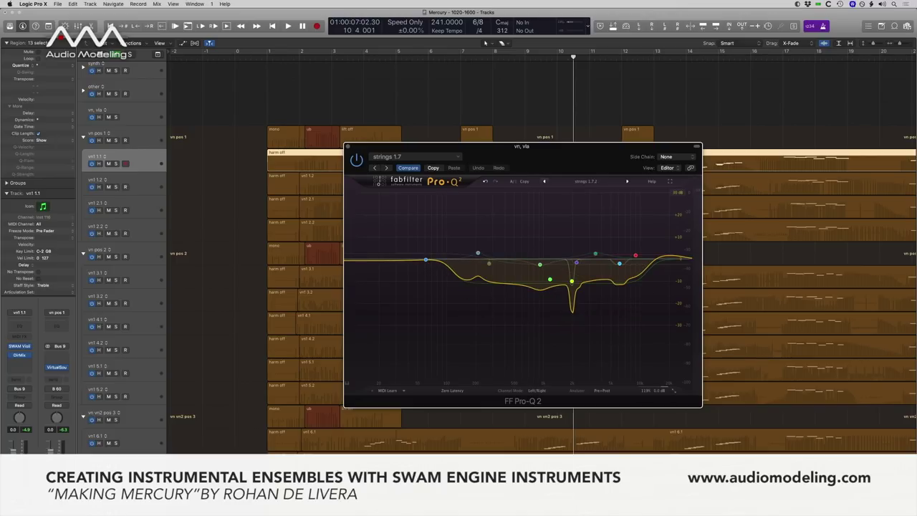
{"action": "left_click", "coordinate": [544, 182]}
{"action": "left_click", "coordinate": [545, 181]}
{"action": "left_click", "coordinate": [544, 181]}
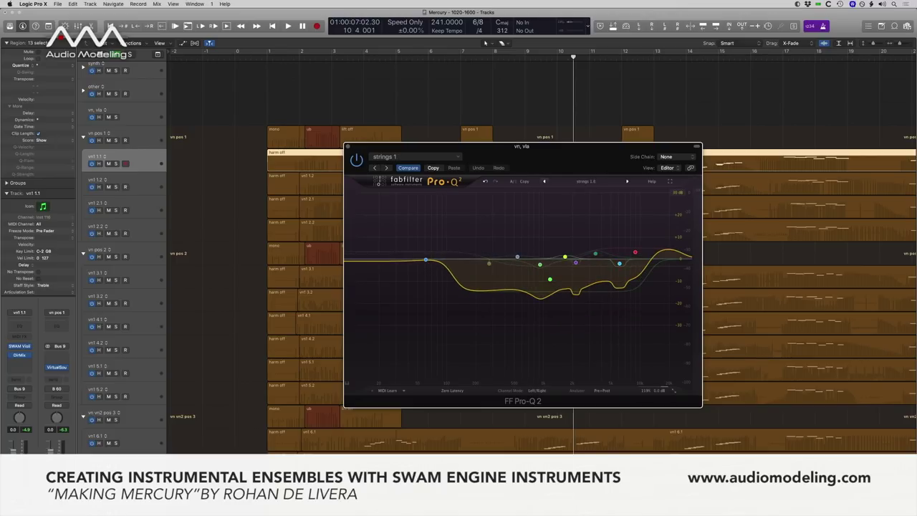
{"action": "left_click", "coordinate": [544, 181]}
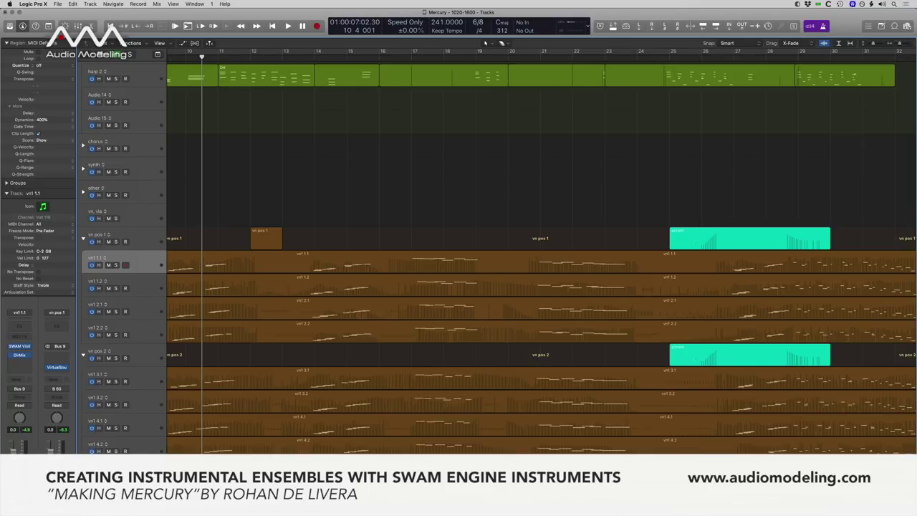
- Select the fl vca track near the start of the track list and show the tracks' volume automation lanes
{"action": "key", "text": "Home"}
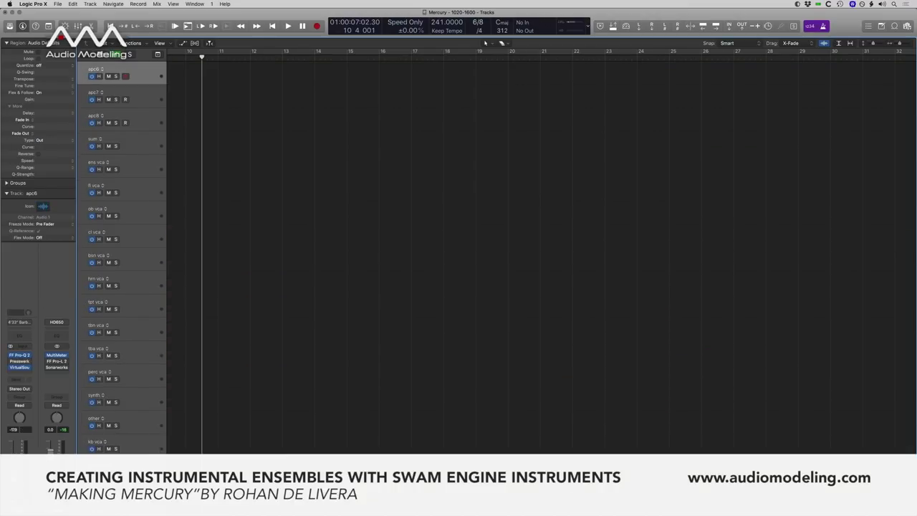
{"action": "key", "text": "Down"}
{"action": "key", "text": "Down"}
{"action": "key", "text": "Down"}
{"action": "key", "text": "Down"}
{"action": "key", "text": "Down"}
{"action": "key", "text": "Down"}
{"action": "key", "text": "Down"}
{"action": "key", "text": "Down"}
{"action": "key", "text": "Down"}
{"action": "key", "text": "Up"}
{"action": "key", "text": "Up"}
{"action": "key", "text": "Up"}
{"action": "key", "text": "Up"}
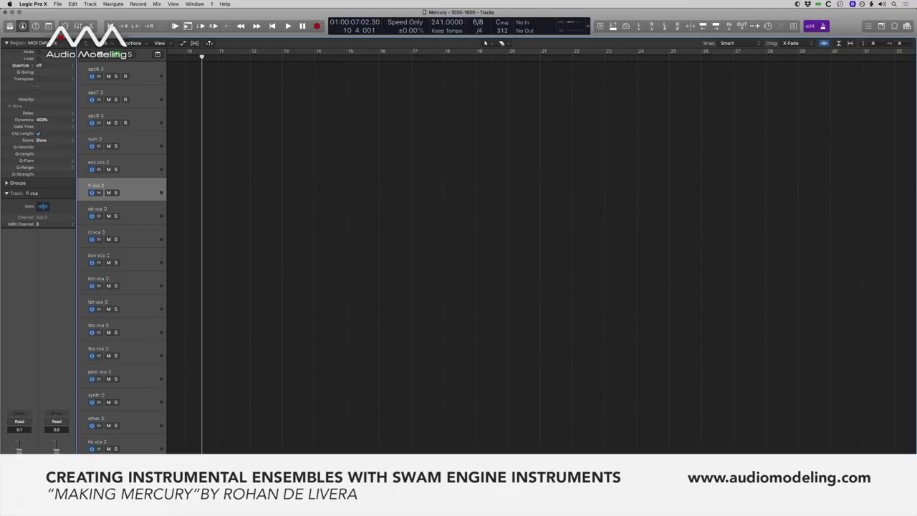
{"action": "key", "text": "a"}
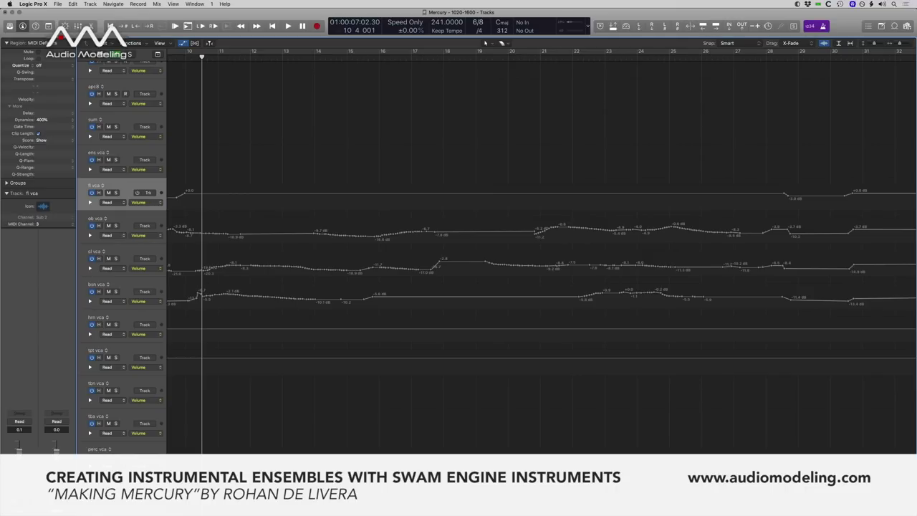
- Examine the volume automation curves on the woodwind, keyboard, harp and string VCA tracks across the timeline
{"action": "scroll", "coordinate": [541, 254], "scroll_direction": "right", "scroll_amount": 7}
{"action": "scroll", "coordinate": [541, 254], "scroll_direction": "down", "scroll_amount": 10}
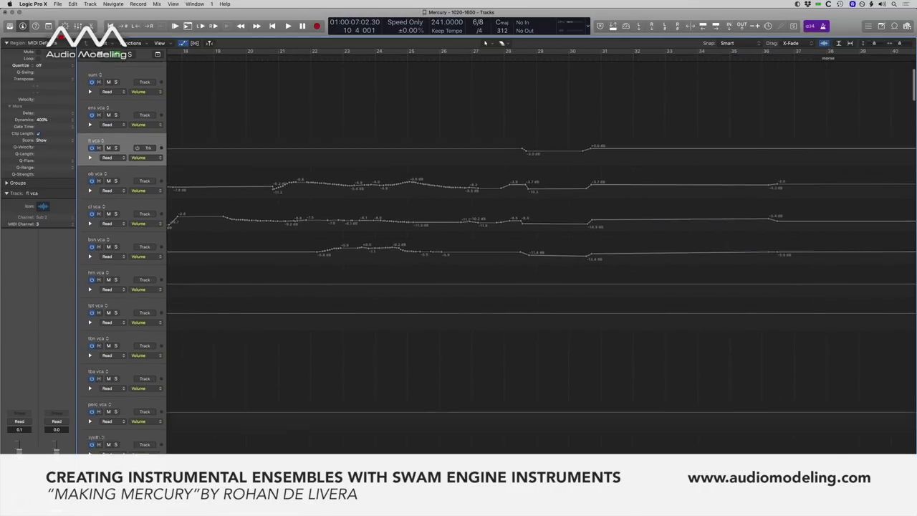
{"action": "scroll", "coordinate": [542, 251], "scroll_direction": "down", "scroll_amount": 3}
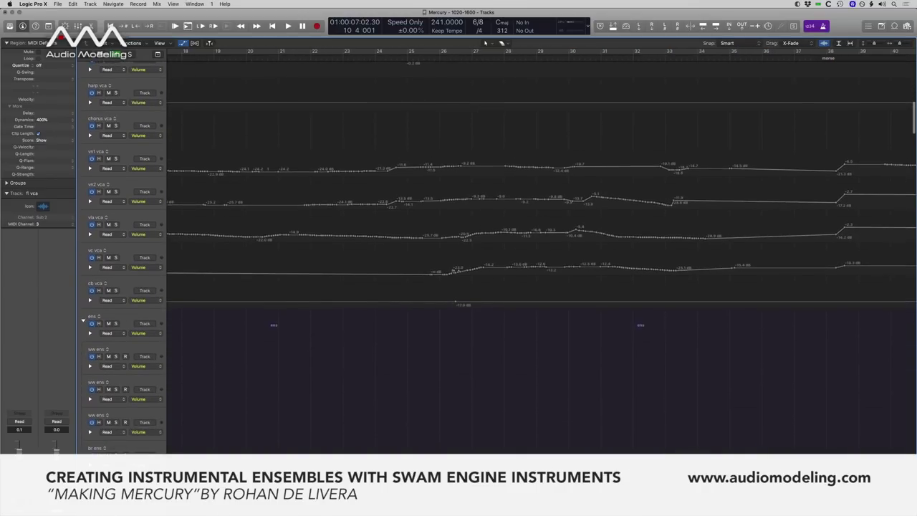
{"action": "scroll", "coordinate": [542, 251], "scroll_direction": "left", "scroll_amount": 3}
{"action": "scroll", "coordinate": [542, 251], "scroll_direction": "left", "scroll_amount": 1}
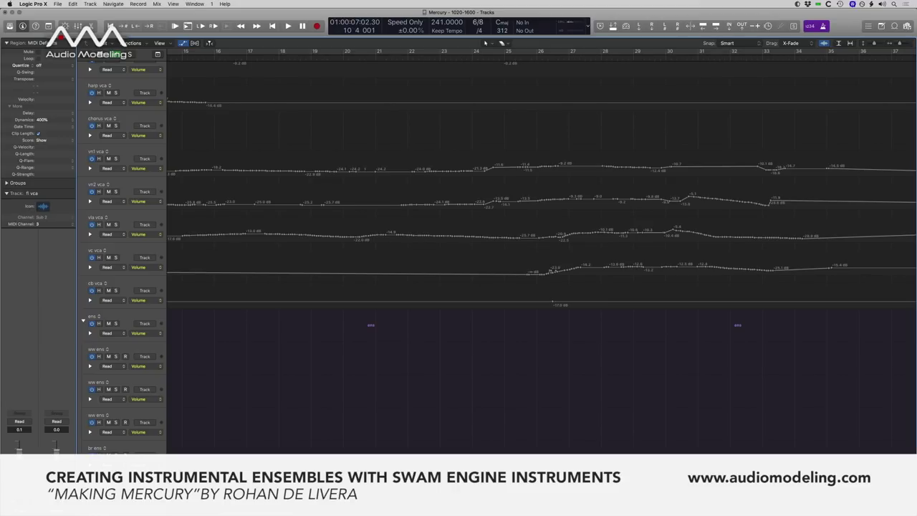
{"action": "scroll", "coordinate": [542, 251], "scroll_direction": "down", "scroll_amount": 10}
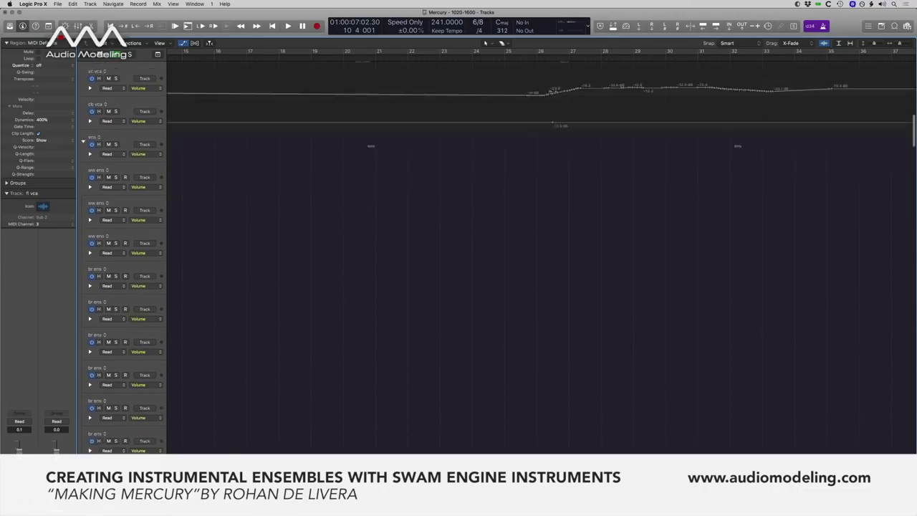
{"action": "scroll", "coordinate": [541, 251], "scroll_direction": "up", "scroll_amount": 10}
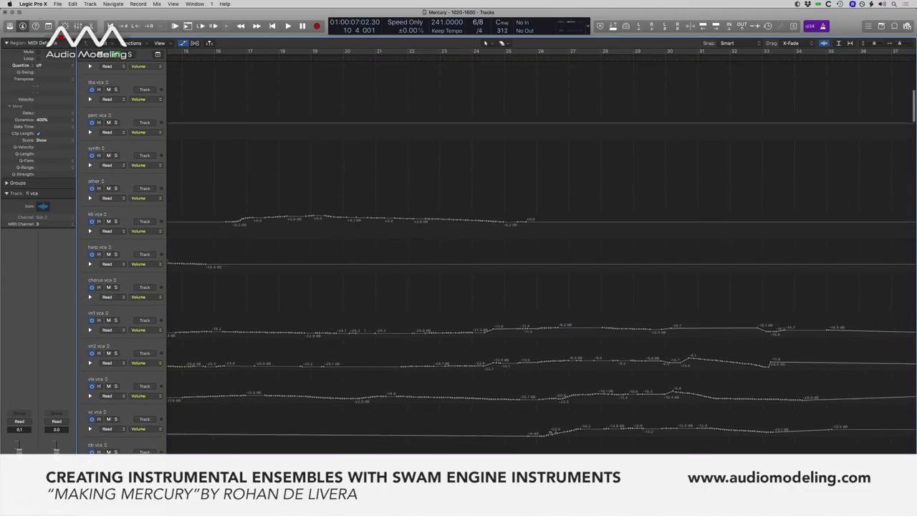
{"action": "scroll", "coordinate": [541, 251], "scroll_direction": "right", "scroll_amount": 15}
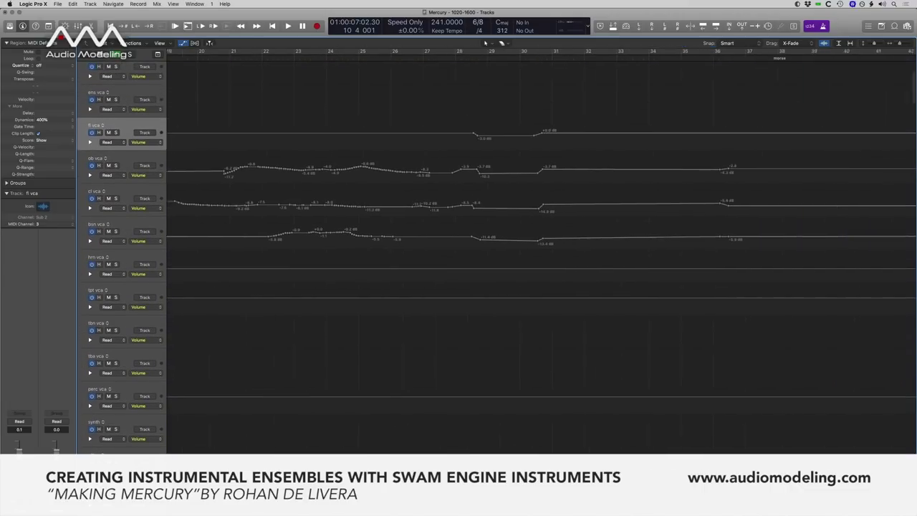
{"action": "scroll", "coordinate": [542, 251], "scroll_direction": "down", "scroll_amount": 12}
{"action": "scroll", "coordinate": [542, 250], "scroll_direction": "right", "scroll_amount": 15}
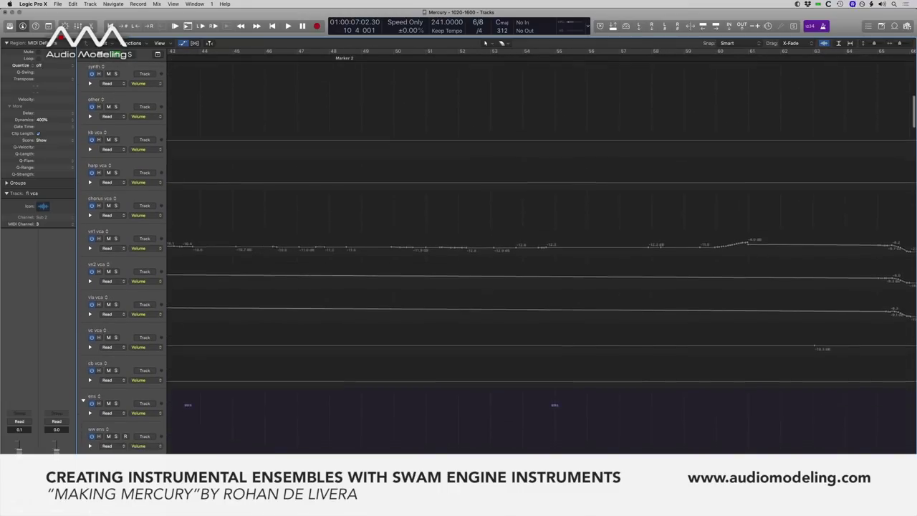
{"action": "scroll", "coordinate": [542, 250], "scroll_direction": "right", "scroll_amount": 3}
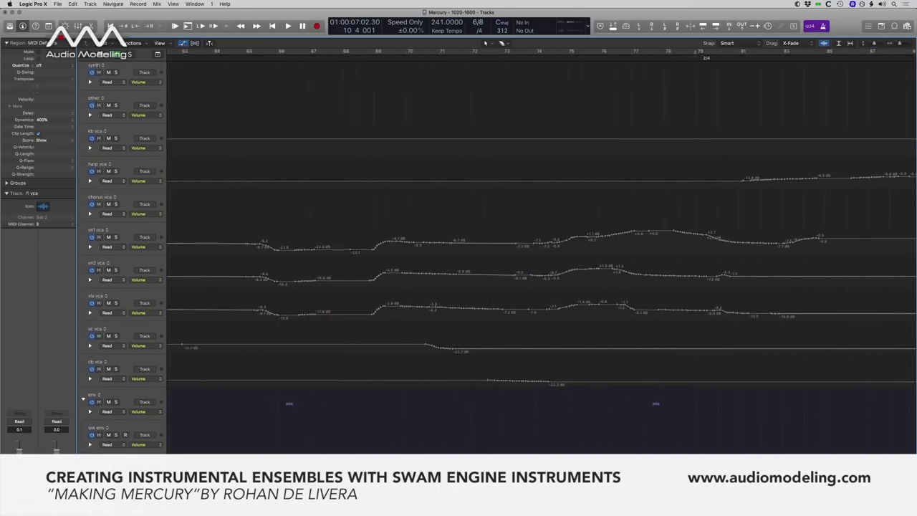
{"action": "scroll", "coordinate": [541, 251], "scroll_direction": "right", "scroll_amount": 8}
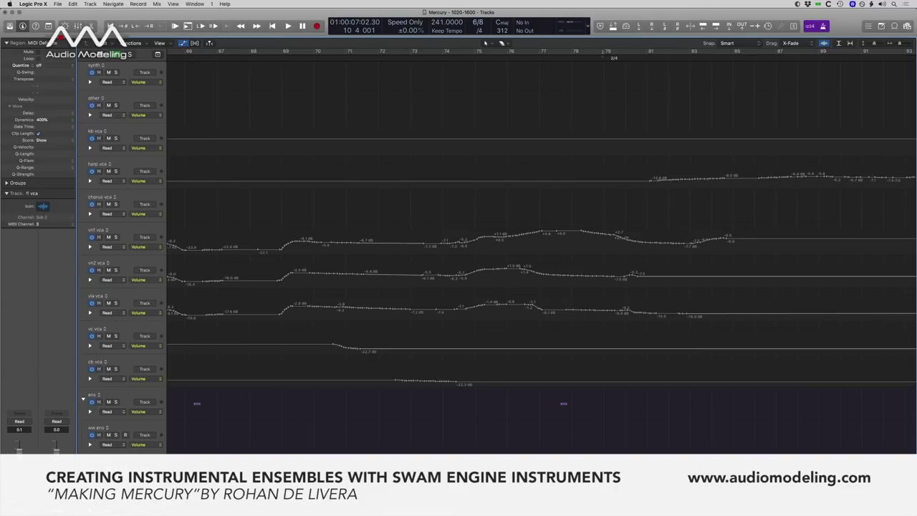
{"action": "scroll", "coordinate": [542, 251], "scroll_direction": "right", "scroll_amount": 20}
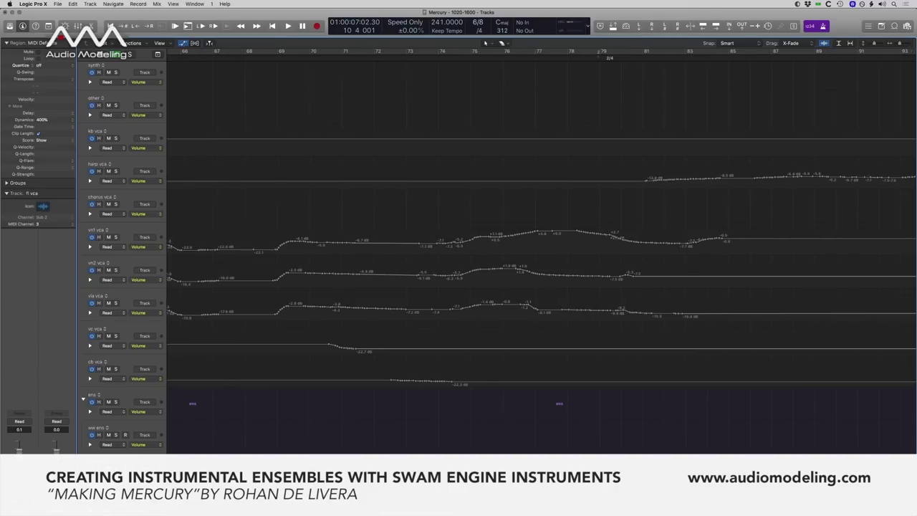
{"action": "scroll", "coordinate": [542, 251], "scroll_direction": "right", "scroll_amount": 15}
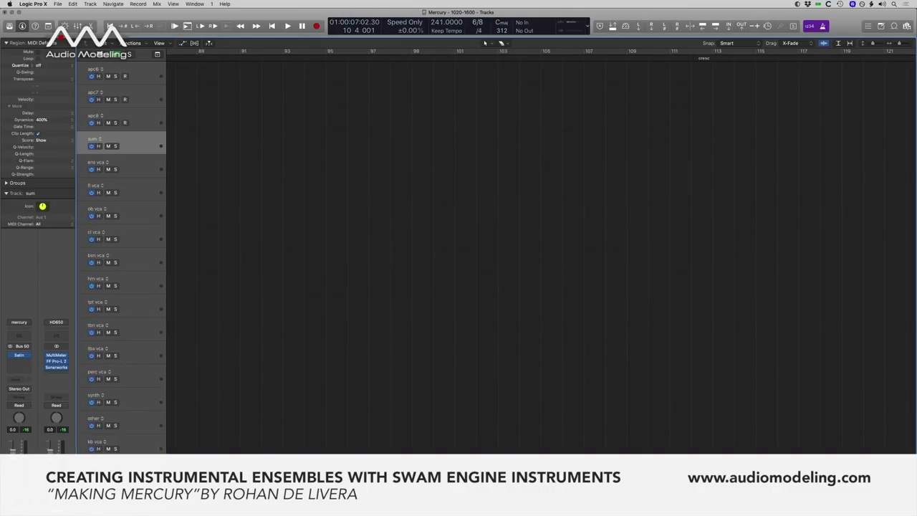
- Inspect the Satin tape machine on the sum track and the FF Pro-L 2 limiter on the HD650 channel, closing each window
{"action": "left_click", "coordinate": [20, 355]}
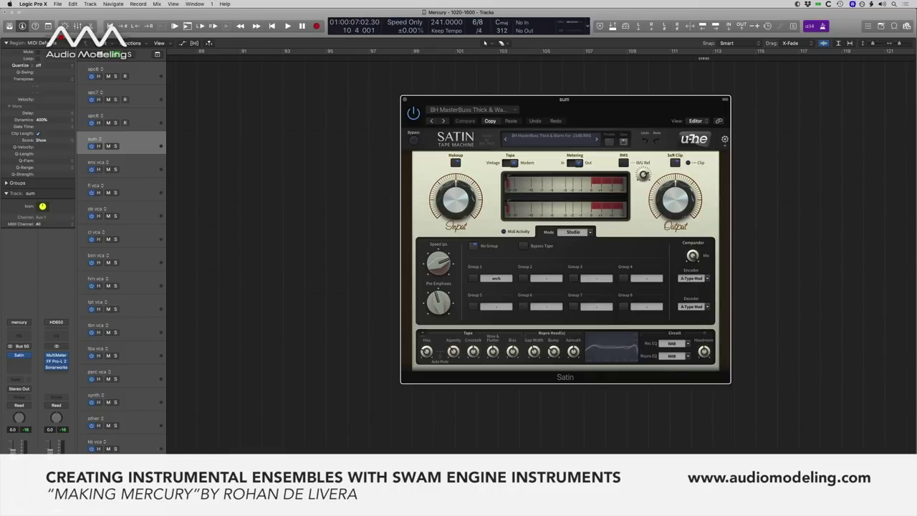
{"action": "key", "text": "super+w"}
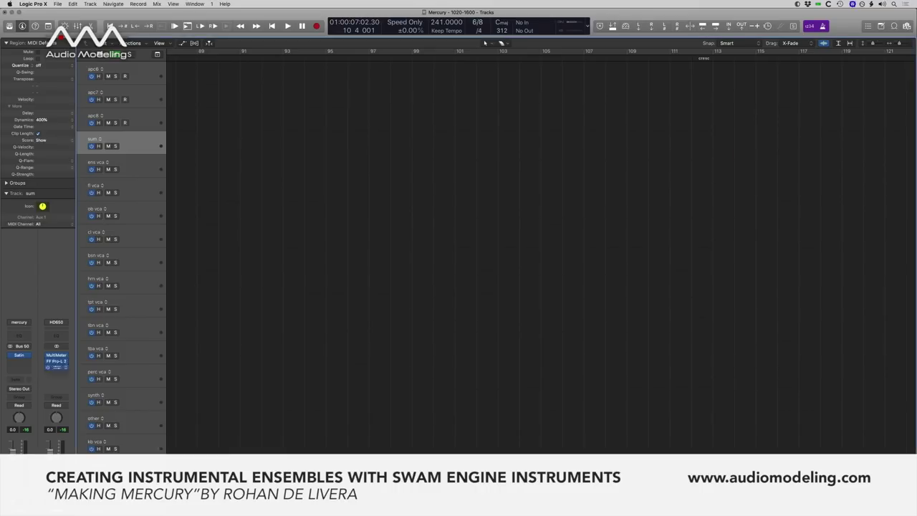
{"action": "left_click", "coordinate": [57, 361]}
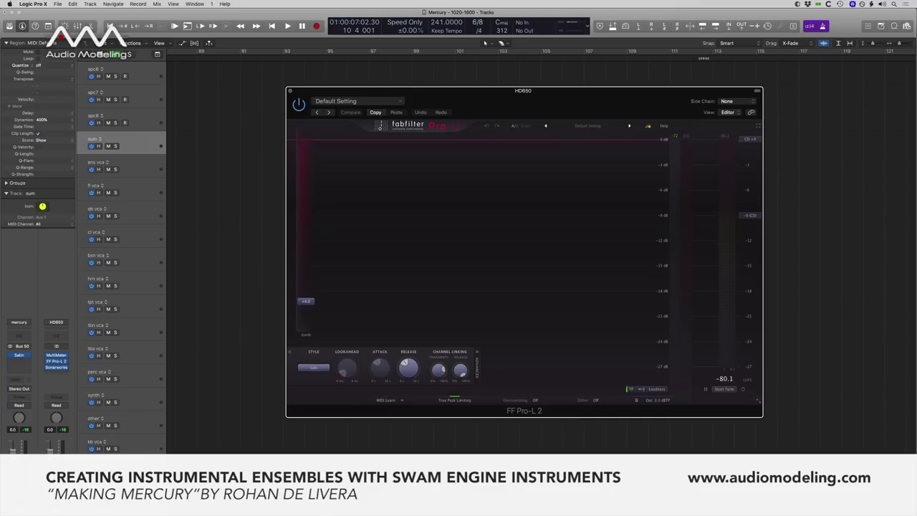
{"action": "key", "text": "super+w"}
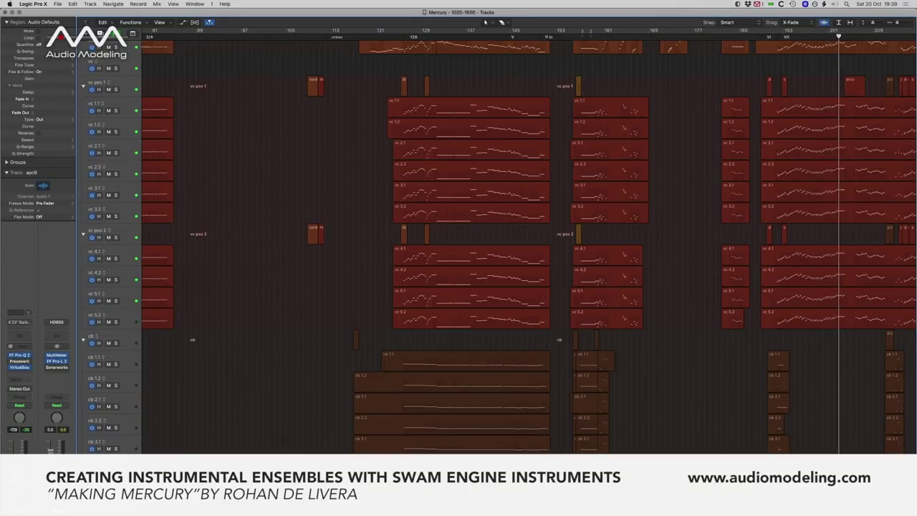
- Survey the string, woodwind, brass, percussion and keyboard regions of the arrangement during playback, switching between close-up and overview
{"action": "key", "text": "super+Up"}
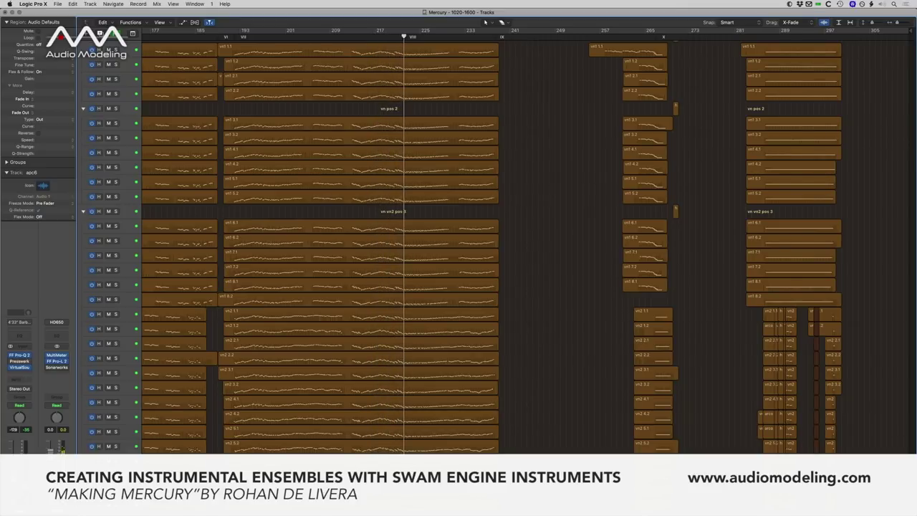
{"action": "scroll", "coordinate": [321, 244], "scroll_direction": "down", "scroll_amount": 10}
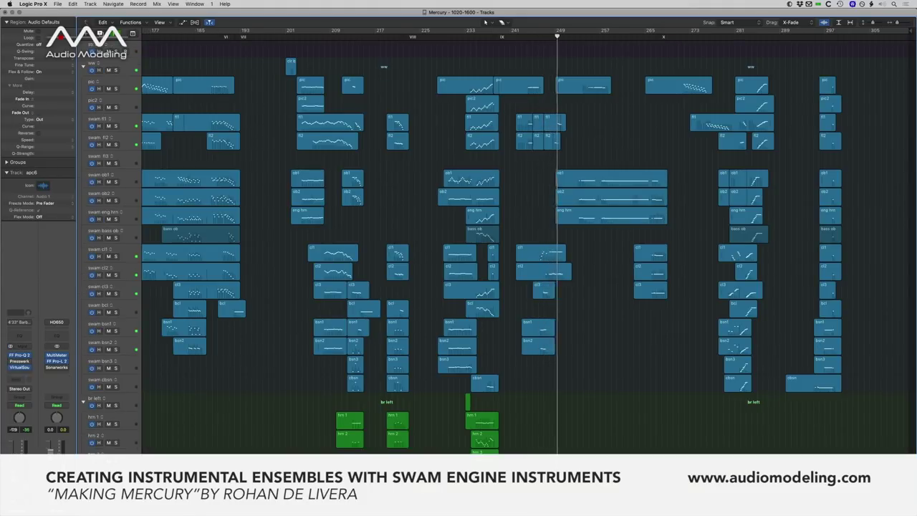
{"action": "key", "text": "z"}
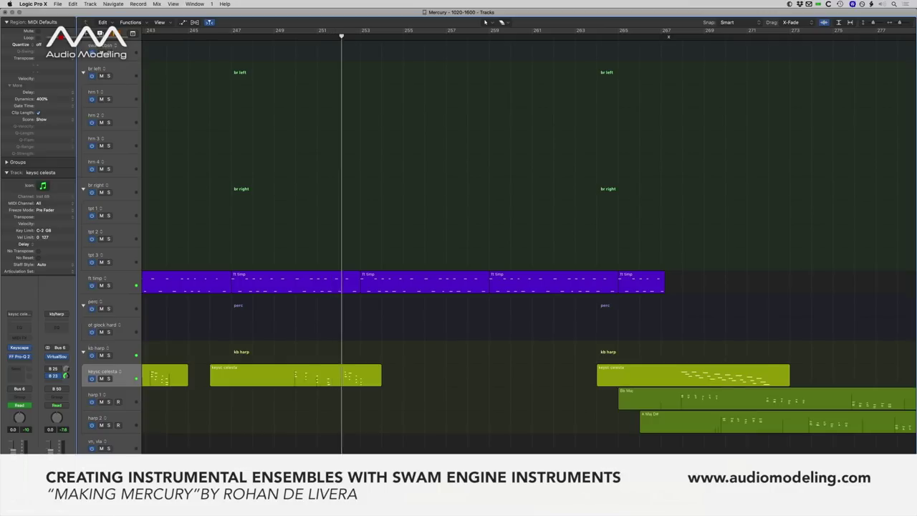
{"action": "key", "text": "z"}
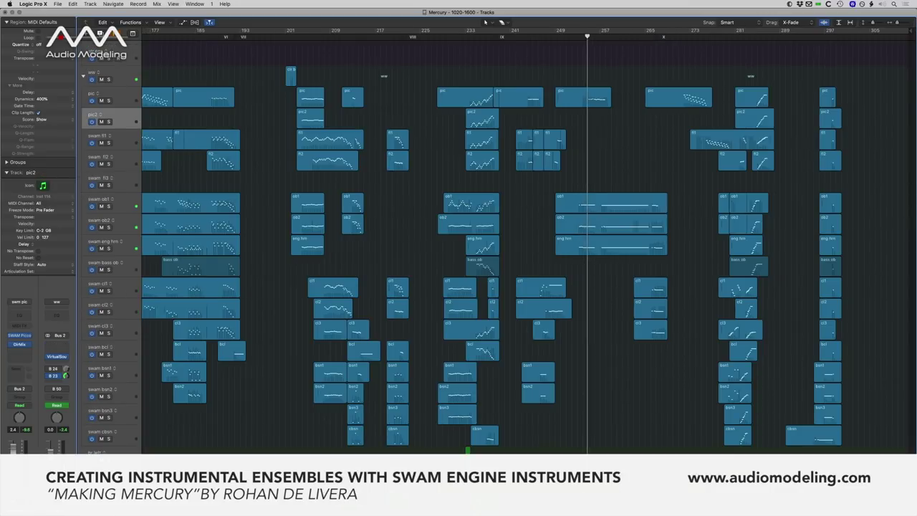